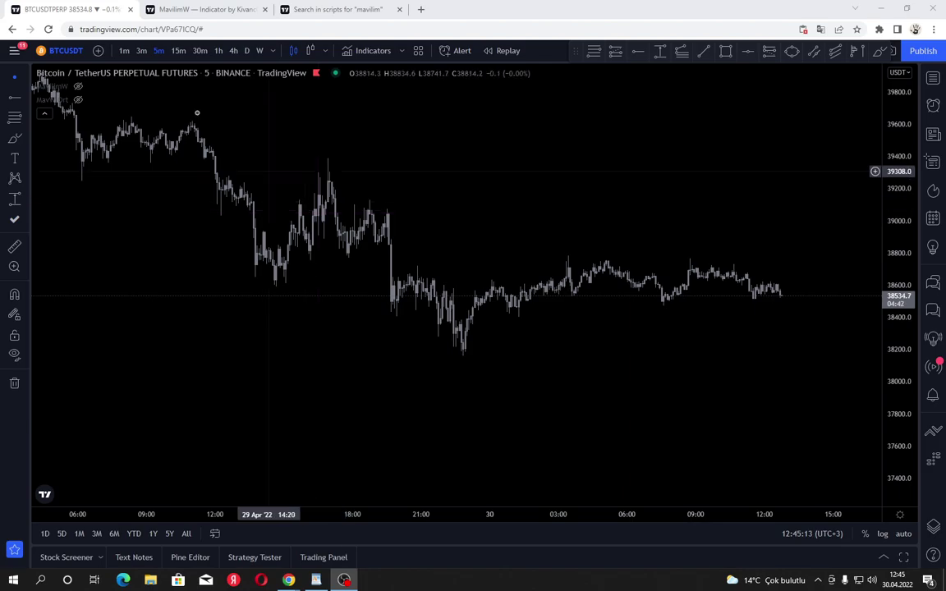
Step: Make the hidden MavilimW indicator visible on the BTCUSDT 5-minute chart and bring up its script page
{"action": "left_click", "coordinate": [87, 88]}
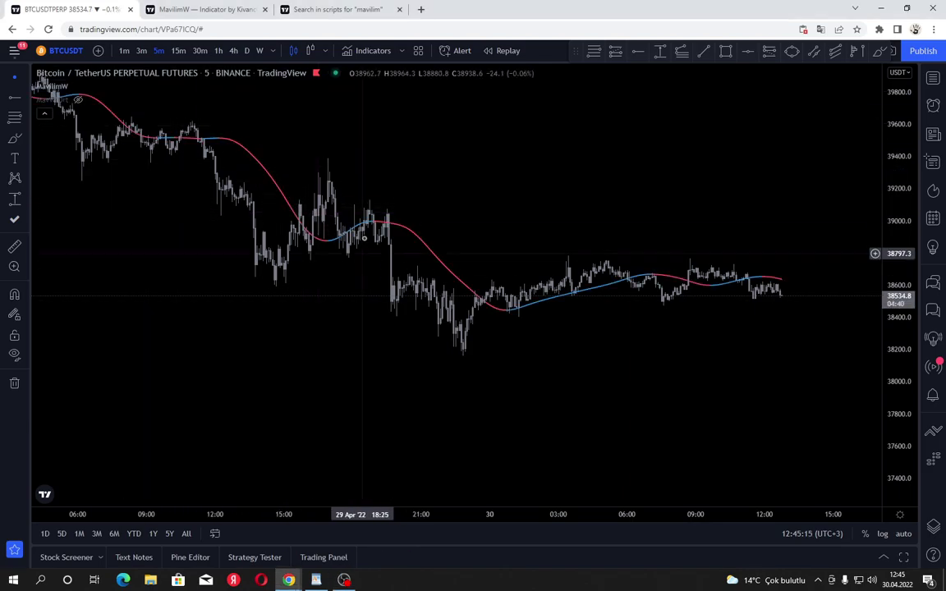
{"action": "scroll", "coordinate": [213, 260], "scroll_direction": "down", "scroll_amount": 2}
{"action": "left_click_drag", "start_coordinate": [285, 304], "coordinate": [248, 371]}
{"action": "left_click", "coordinate": [206, 9]}
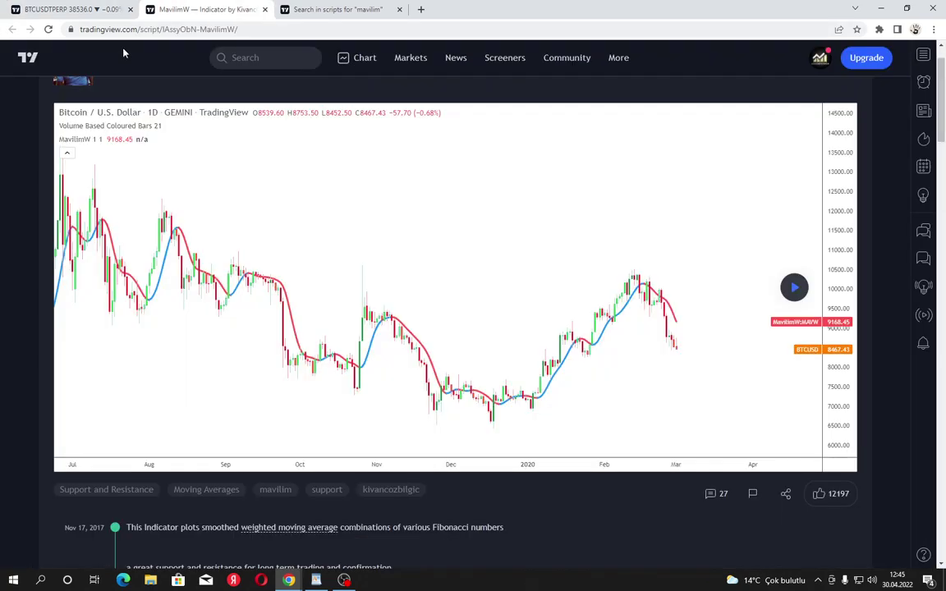
{"action": "scroll", "coordinate": [148, 144], "scroll_direction": "up", "scroll_amount": 2}
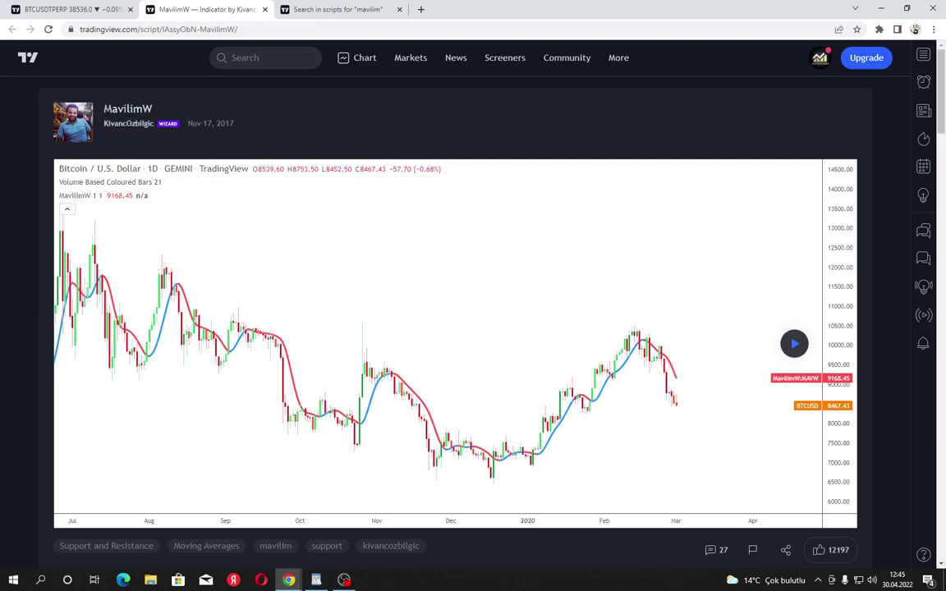
Step: Return to the BTCUSDT chart and display the MavW Ort indicator in place of MavilimW
{"action": "left_click", "coordinate": [74, 6]}
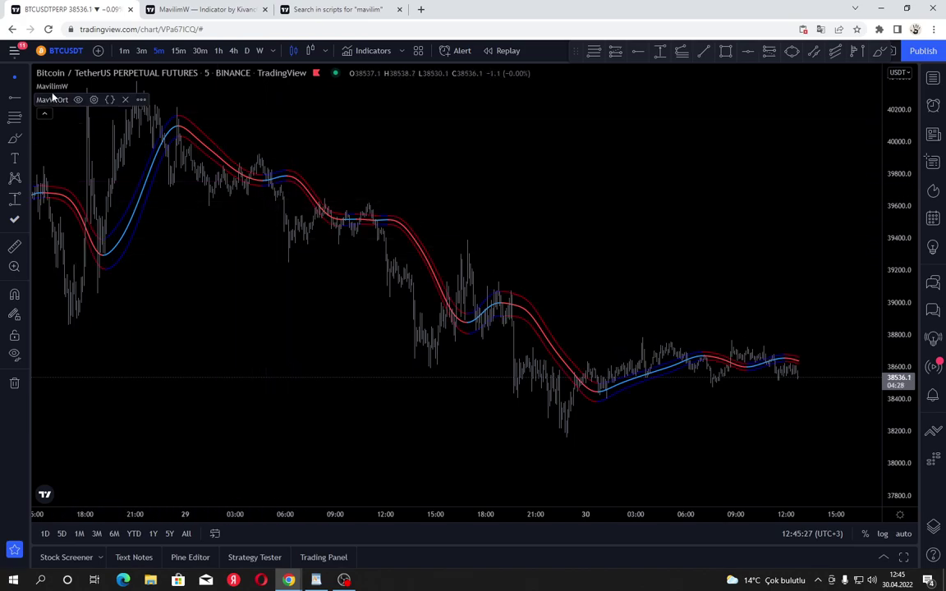
{"action": "left_click", "coordinate": [78, 86]}
Step: Examine how price reacts to the MavW Ort bands and their colour changes on 27 and 28 April
{"action": "left_click_drag", "start_coordinate": [137, 249], "coordinate": [636, 262]}
{"action": "mouse_move", "coordinate": [346, 317]}
{"action": "left_mouse_down"}
{"action": "mouse_move", "coordinate": [754, 308]}
{"action": "mouse_move", "coordinate": [359, 313]}
{"action": "left_mouse_up"}
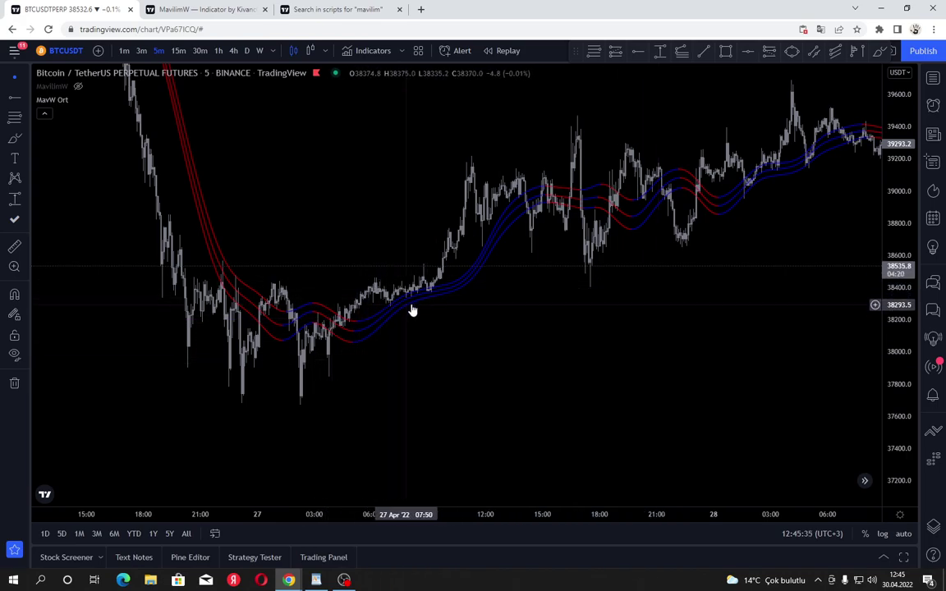
{"action": "left_click_drag", "start_coordinate": [555, 254], "coordinate": [195, 345]}
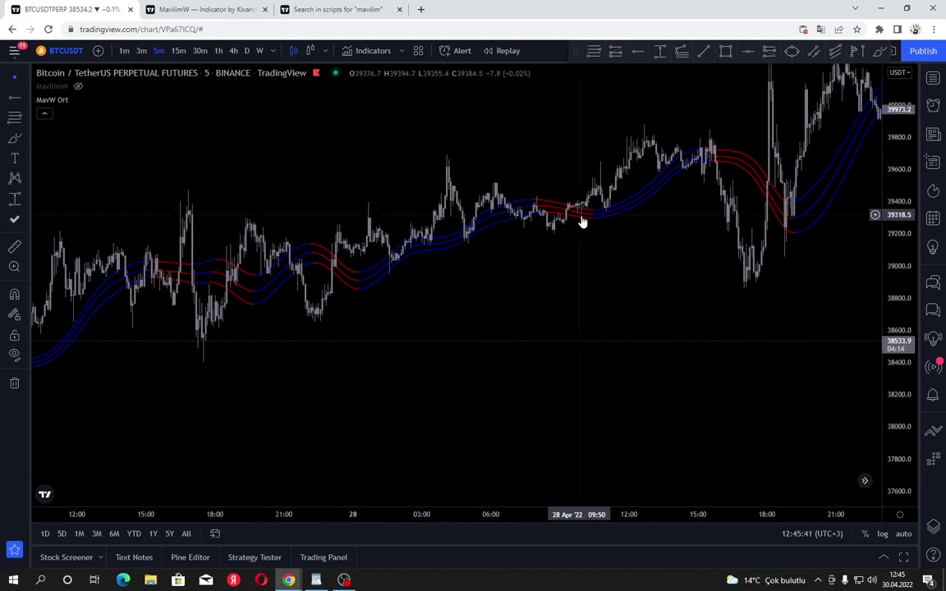
{"action": "left_click_drag", "start_coordinate": [582, 222], "coordinate": [515, 222]}
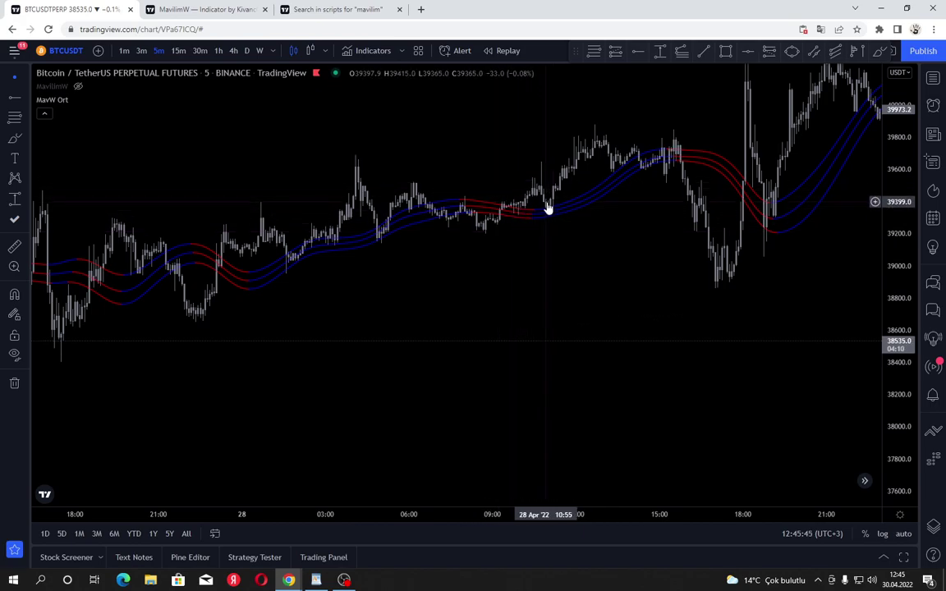
{"action": "scroll", "coordinate": [610, 227], "scroll_direction": "up", "scroll_amount": 1}
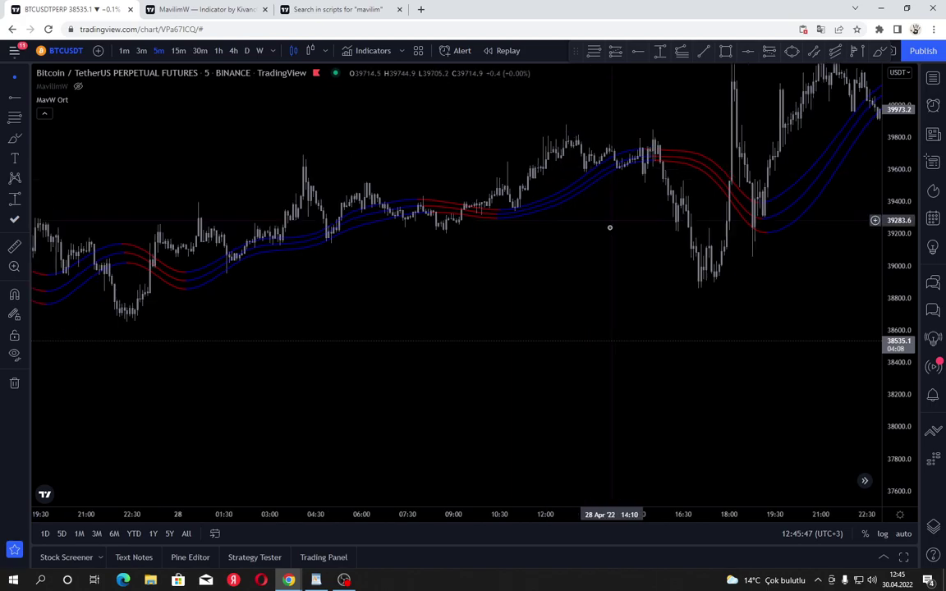
{"action": "scroll", "coordinate": [646, 322], "scroll_direction": "up", "scroll_amount": 5}
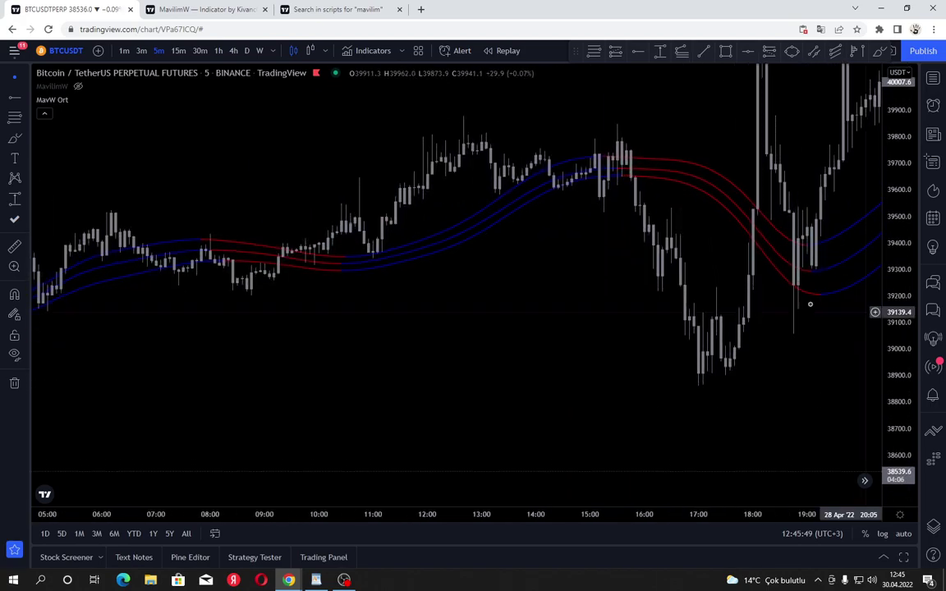
{"action": "scroll", "coordinate": [810, 305], "scroll_direction": "up", "scroll_amount": 2}
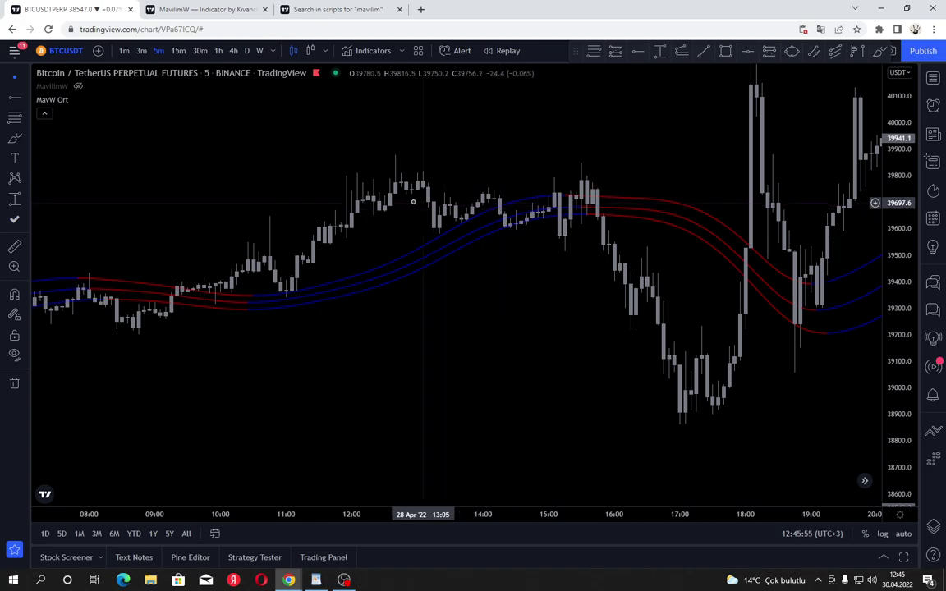
Step: Review the published chart and short description on the MavilimW script page
{"action": "left_click", "coordinate": [205, 9]}
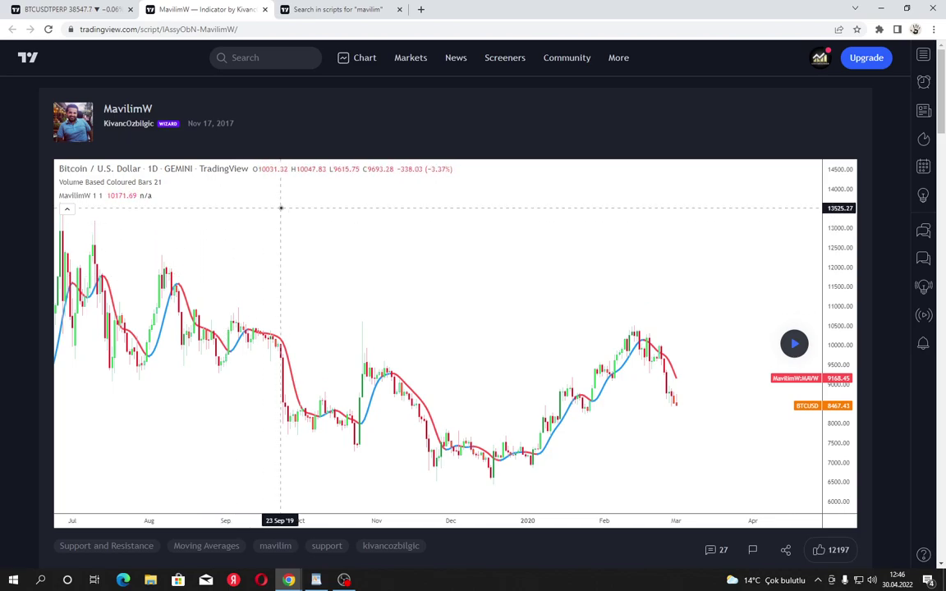
{"action": "scroll", "coordinate": [211, 315], "scroll_direction": "down", "scroll_amount": 4}
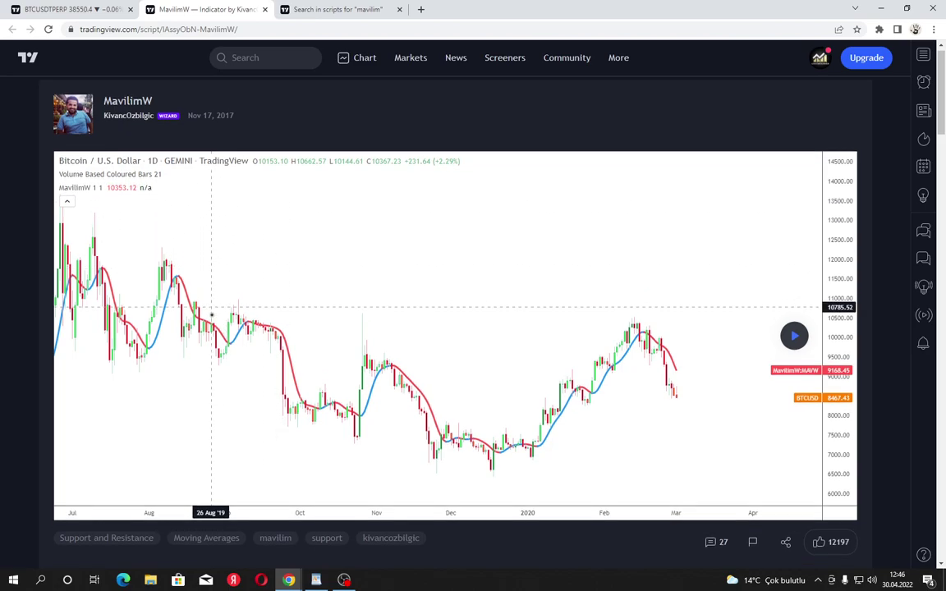
{"action": "scroll", "coordinate": [305, 303], "scroll_direction": "up", "scroll_amount": 2}
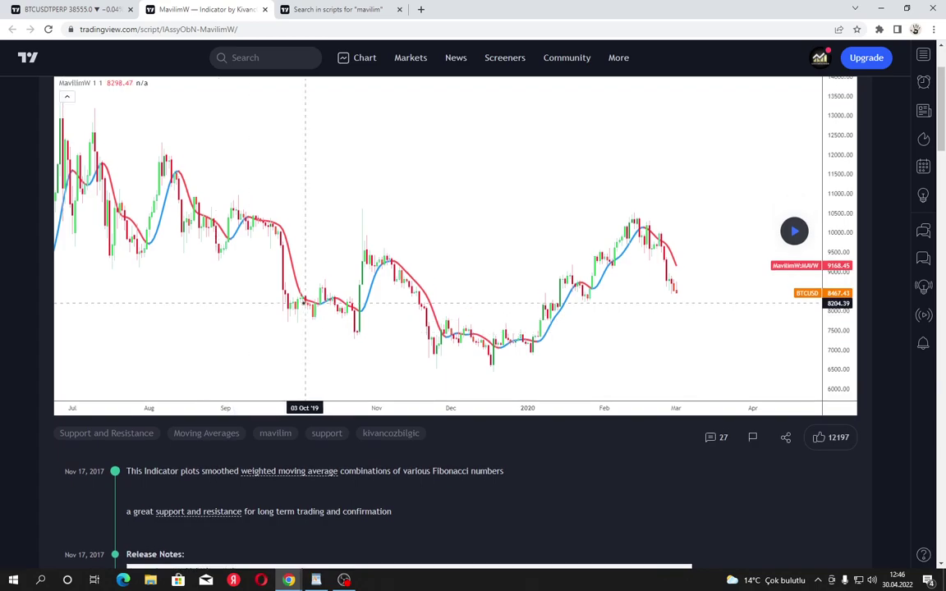
{"action": "scroll", "coordinate": [305, 303], "scroll_direction": "down", "scroll_amount": 2}
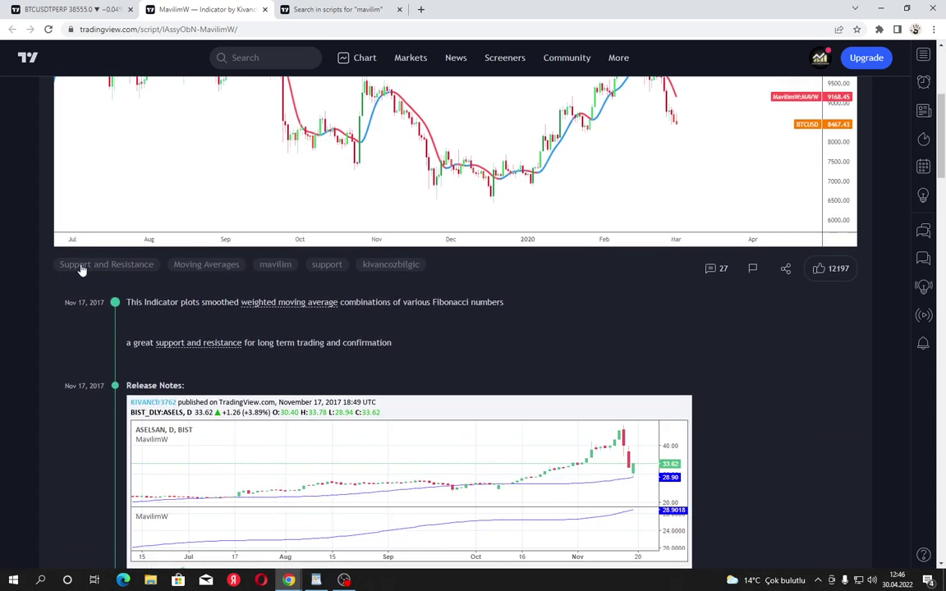
{"action": "scroll", "coordinate": [82, 246], "scroll_direction": "up", "scroll_amount": 3}
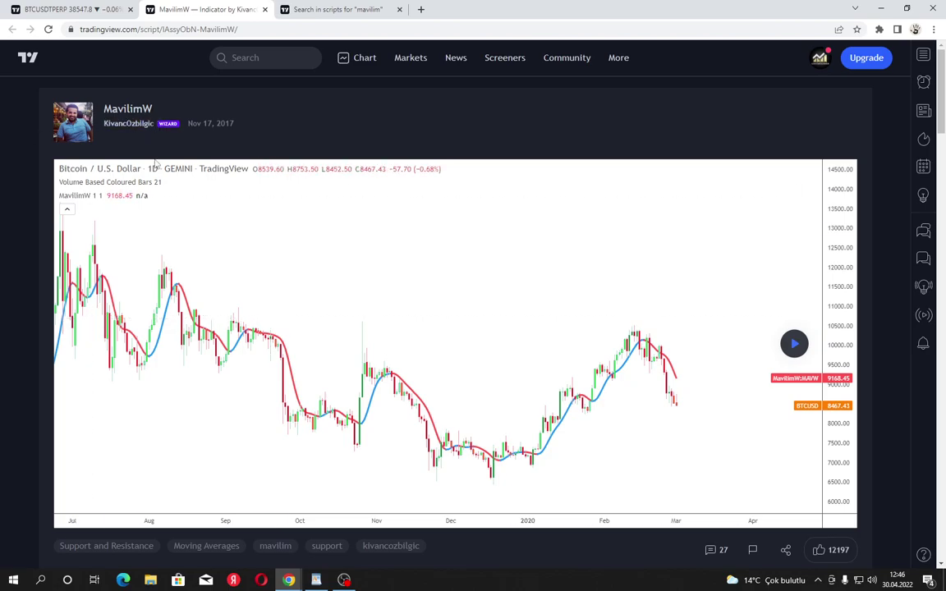
{"action": "scroll", "coordinate": [238, 195], "scroll_direction": "down", "scroll_amount": 3}
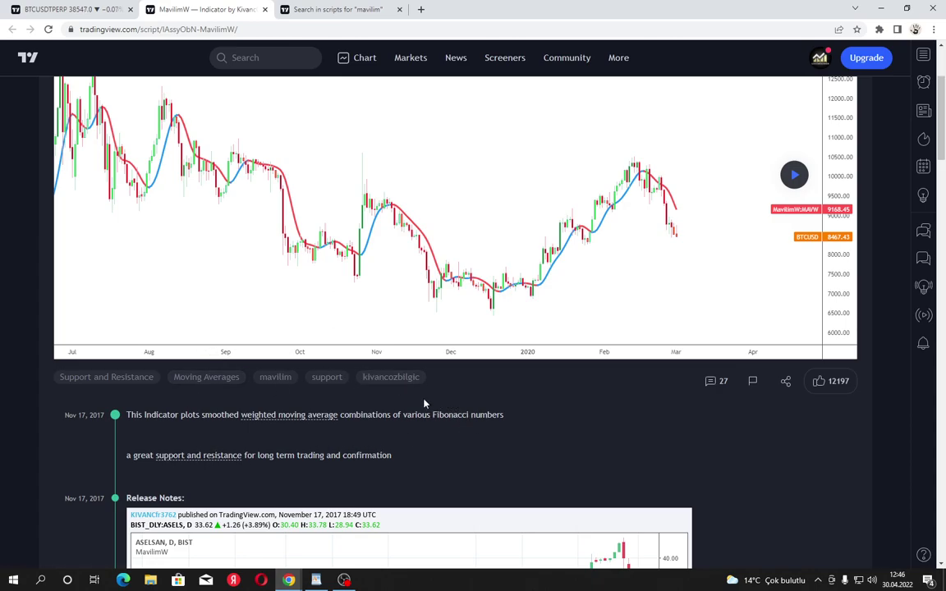
{"action": "scroll", "coordinate": [350, 307], "scroll_direction": "up", "scroll_amount": 1}
{"action": "scroll", "coordinate": [312, 295], "scroll_direction": "up", "scroll_amount": 2}
{"action": "scroll", "coordinate": [148, 145], "scroll_direction": "down", "scroll_amount": 1}
{"action": "scroll", "coordinate": [147, 146], "scroll_direction": "up", "scroll_amount": 1}
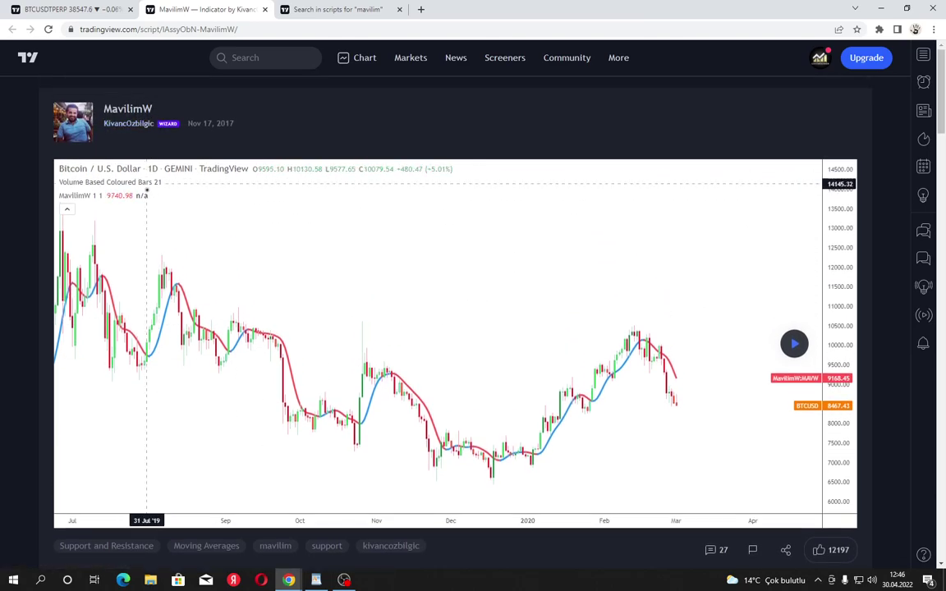
Step: Read the MavilimW release notes about its colours and parameters, and its source code
{"action": "scroll", "coordinate": [164, 313], "scroll_direction": "down", "scroll_amount": 2}
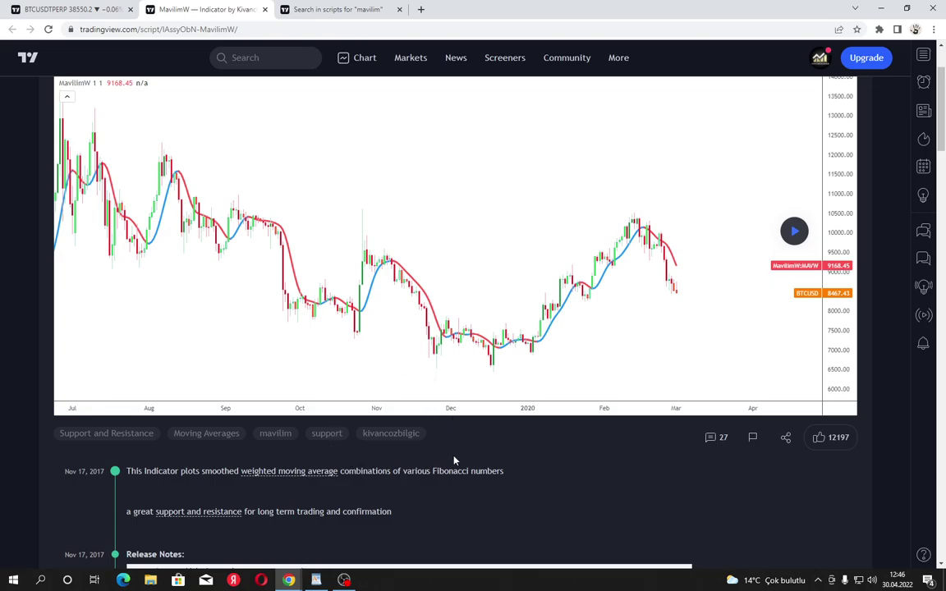
{"action": "scroll", "coordinate": [438, 418], "scroll_direction": "down", "scroll_amount": 20}
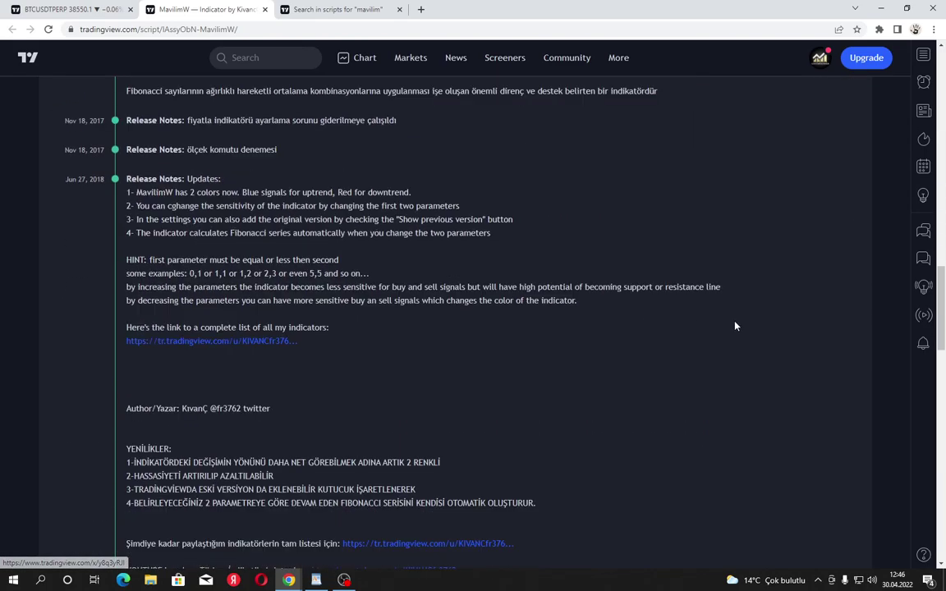
{"action": "scroll", "coordinate": [732, 325], "scroll_direction": "down", "scroll_amount": 1}
{"action": "scroll", "coordinate": [723, 331], "scroll_direction": "up", "scroll_amount": 1}
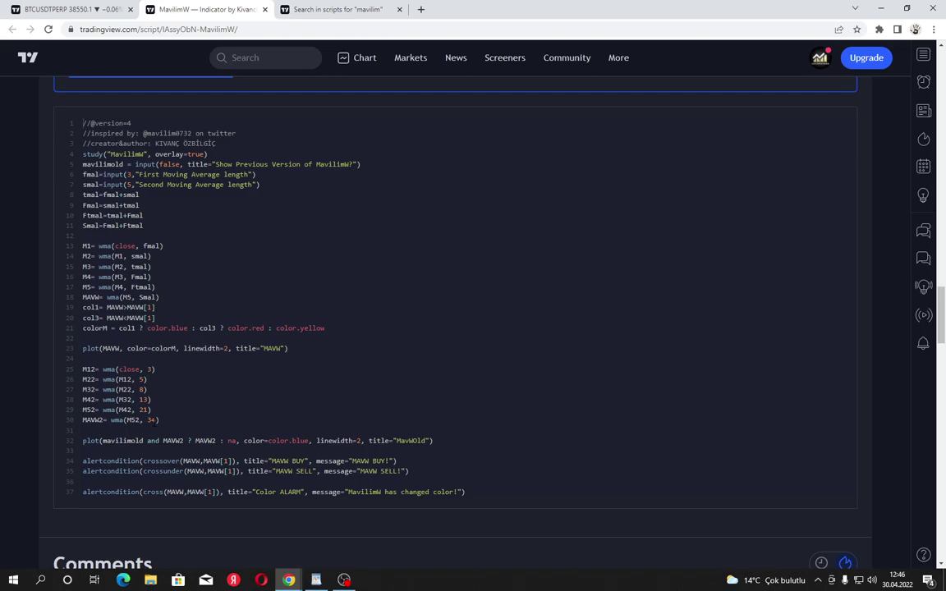
Step: Go back to the BTCUSDT chart, show MavilimW and hide MavW Ort
{"action": "left_click", "coordinate": [69, 6]}
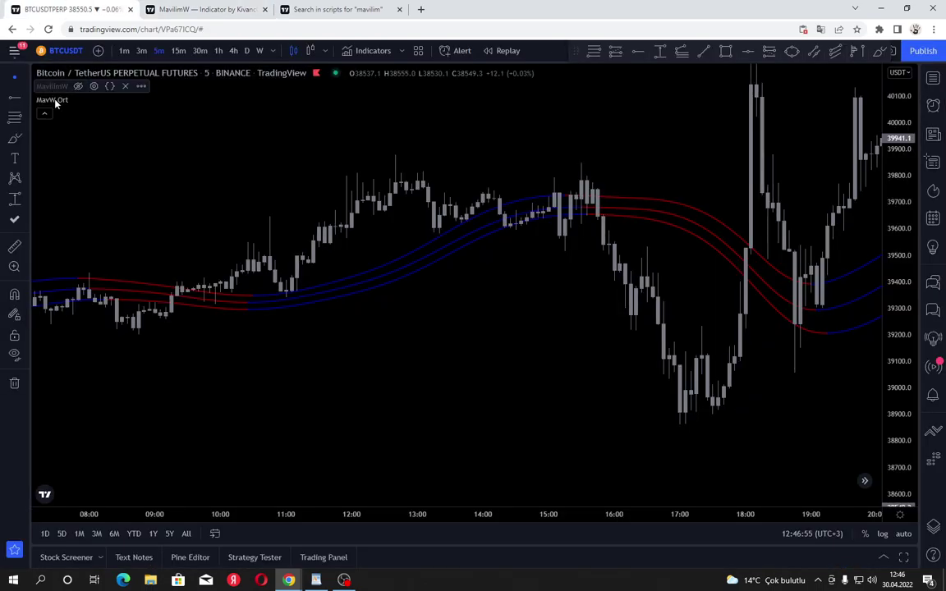
{"action": "left_click", "coordinate": [78, 86]}
{"action": "left_click", "coordinate": [78, 100]}
Step: Try the "Show Previous Version of MavilimW?" option in the MavilimW settings, compare the line on the chart, and turn the option off
{"action": "left_click", "coordinate": [93, 87]}
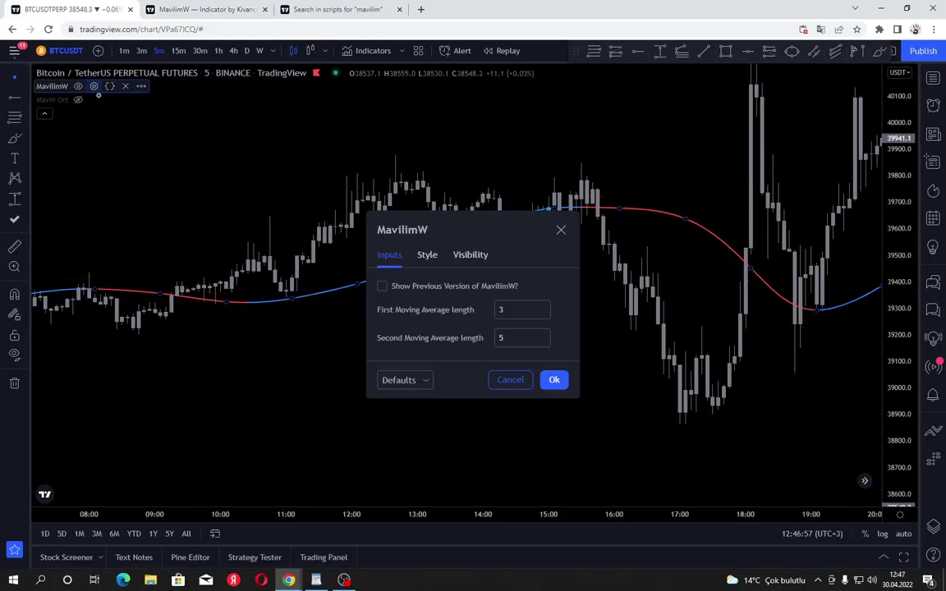
{"action": "left_click_drag", "start_coordinate": [437, 229], "coordinate": [691, 199]}
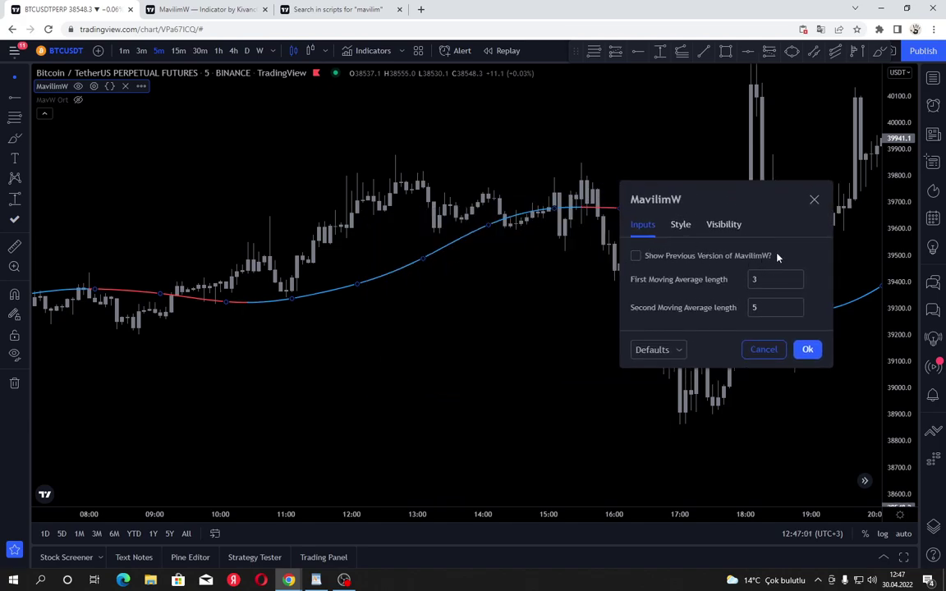
{"action": "left_click", "coordinate": [644, 257]}
{"action": "scroll", "coordinate": [100, 288], "scroll_direction": "down", "scroll_amount": 5}
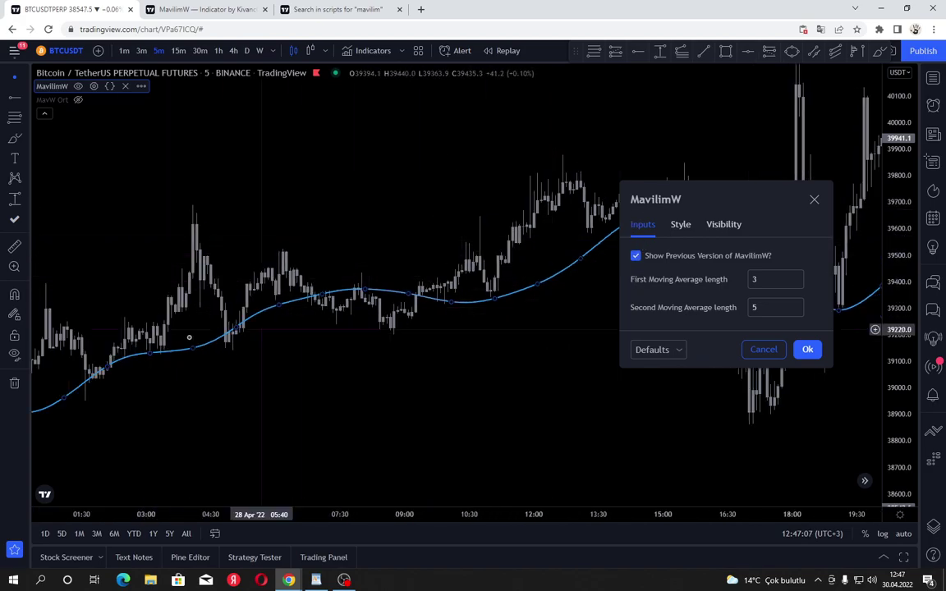
{"action": "scroll", "coordinate": [196, 370], "scroll_direction": "down", "scroll_amount": 5}
{"action": "scroll", "coordinate": [444, 337], "scroll_direction": "up", "scroll_amount": 4}
{"action": "left_click", "coordinate": [636, 257]}
Step: Examine the MavilimW line's red and blue turning points against price from 28 to 30 April
{"action": "left_click_drag", "start_coordinate": [530, 334], "coordinate": [201, 382]}
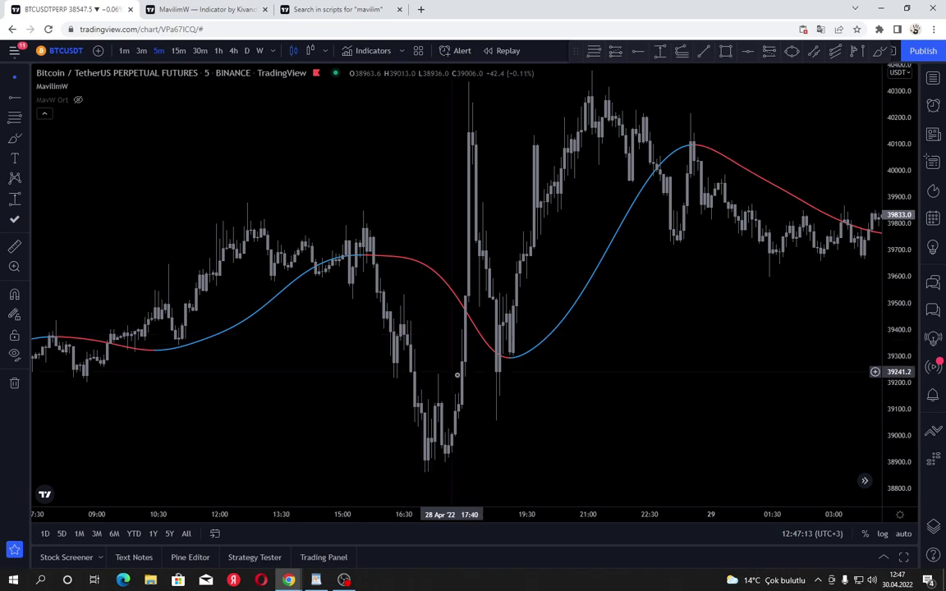
{"action": "left_click_drag", "start_coordinate": [592, 383], "coordinate": [188, 351]}
{"action": "scroll", "coordinate": [321, 359], "scroll_direction": "down", "scroll_amount": 5}
{"action": "left_click_drag", "start_coordinate": [450, 365], "coordinate": [23, 181]}
{"action": "scroll", "coordinate": [210, 234], "scroll_direction": "up", "scroll_amount": 3}
{"action": "left_click_drag", "start_coordinate": [210, 234], "coordinate": [21, 202]}
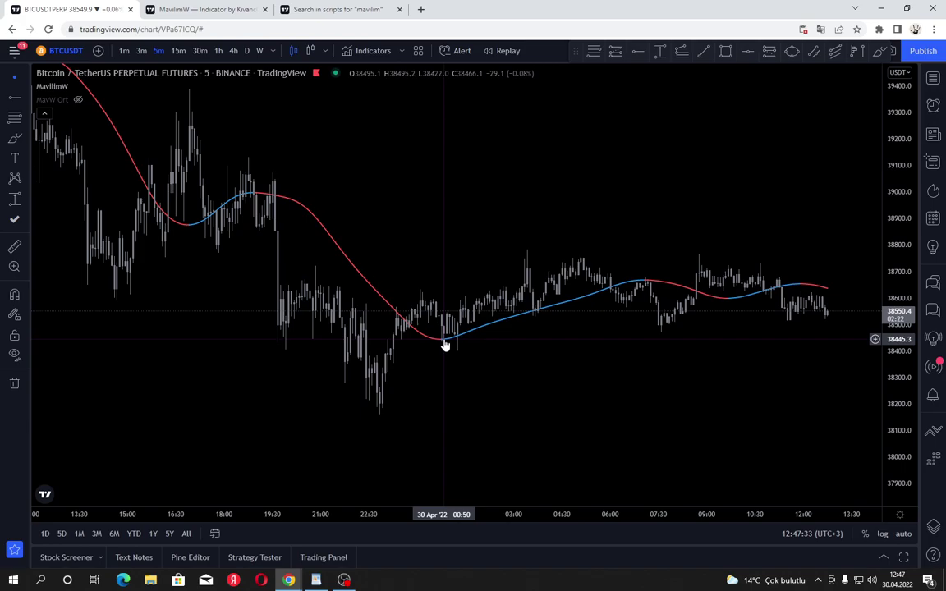
{"action": "scroll", "coordinate": [503, 362], "scroll_direction": "up", "scroll_amount": 1}
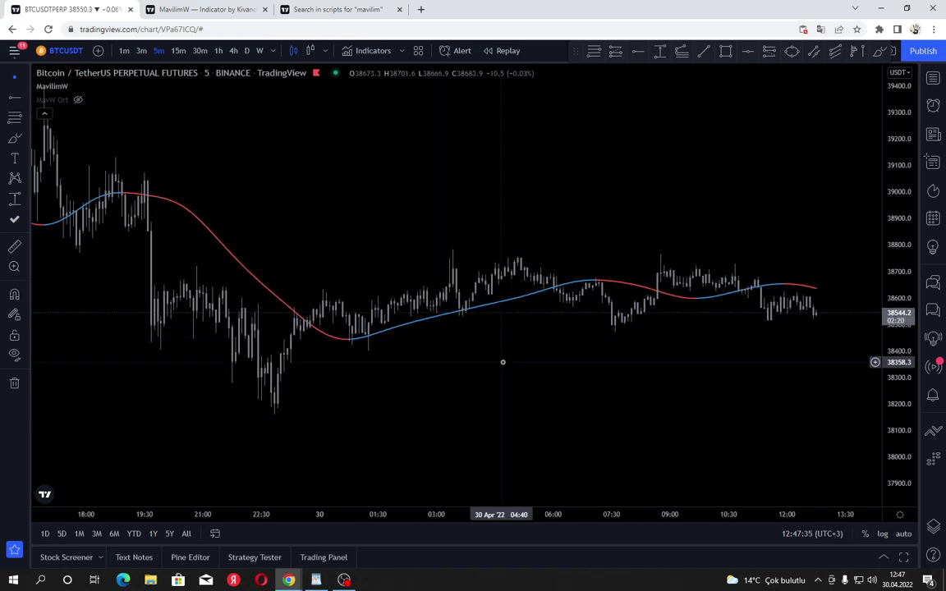
{"action": "scroll", "coordinate": [600, 335], "scroll_direction": "up", "scroll_amount": 3}
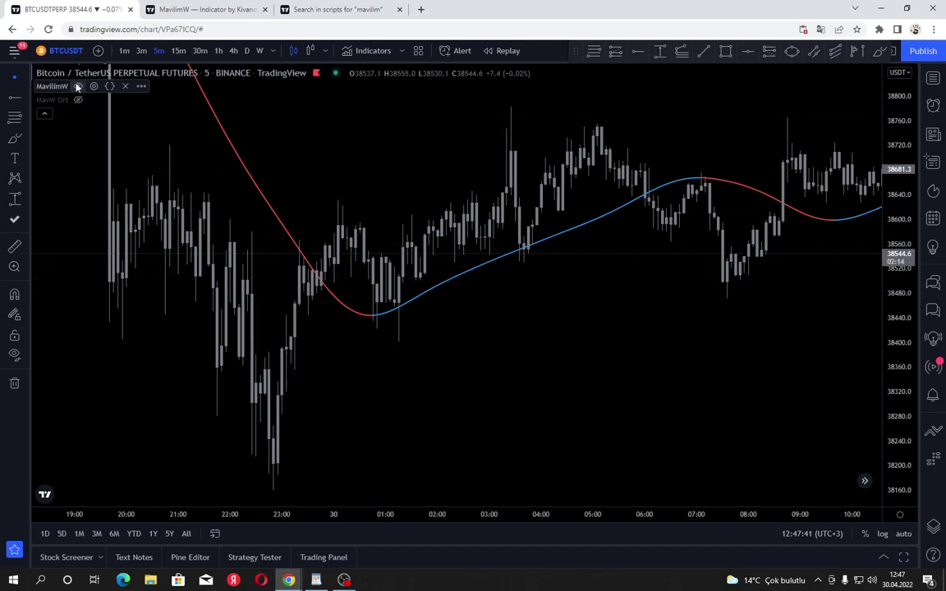
Step: Enable "Show Previous Version of MavilimW?" in the MavilimW settings and close them
{"action": "left_click", "coordinate": [94, 87]}
{"action": "left_click", "coordinate": [382, 287]}
{"action": "left_click", "coordinate": [338, 334]}
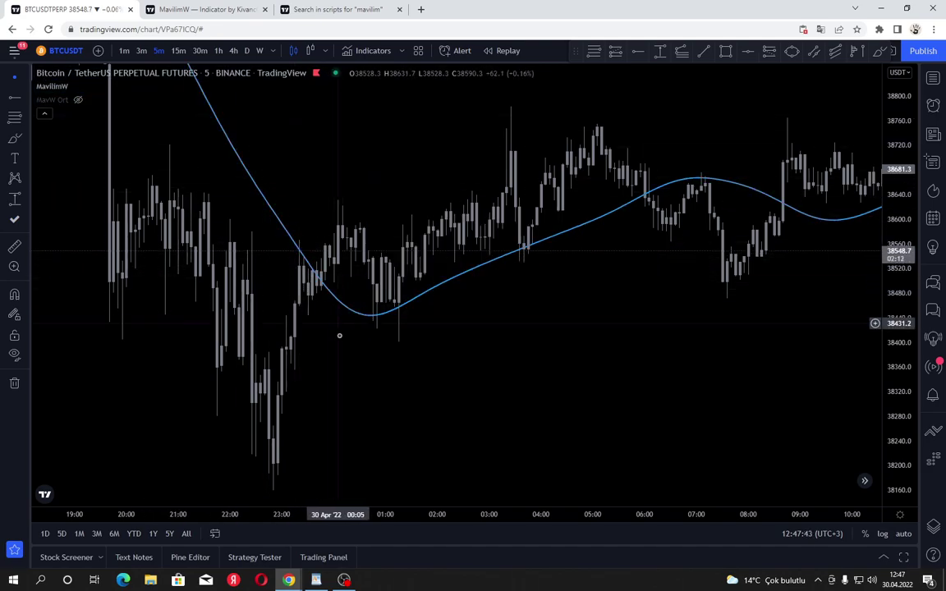
Step: Draw a rectangle over the sideways price range on 30 April, from 01:00 to 15:50 and between about 38,750 and 38,496
{"action": "scroll", "coordinate": [489, 324], "scroll_direction": "up", "scroll_amount": 2}
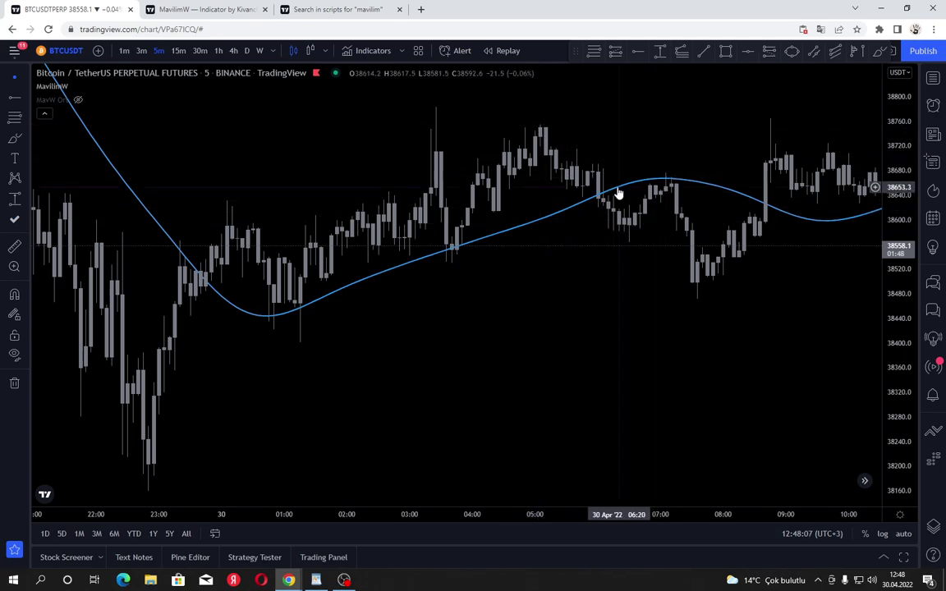
{"action": "left_click_drag", "start_coordinate": [654, 332], "coordinate": [493, 375]}
{"action": "scroll", "coordinate": [559, 343], "scroll_direction": "down", "scroll_amount": 4}
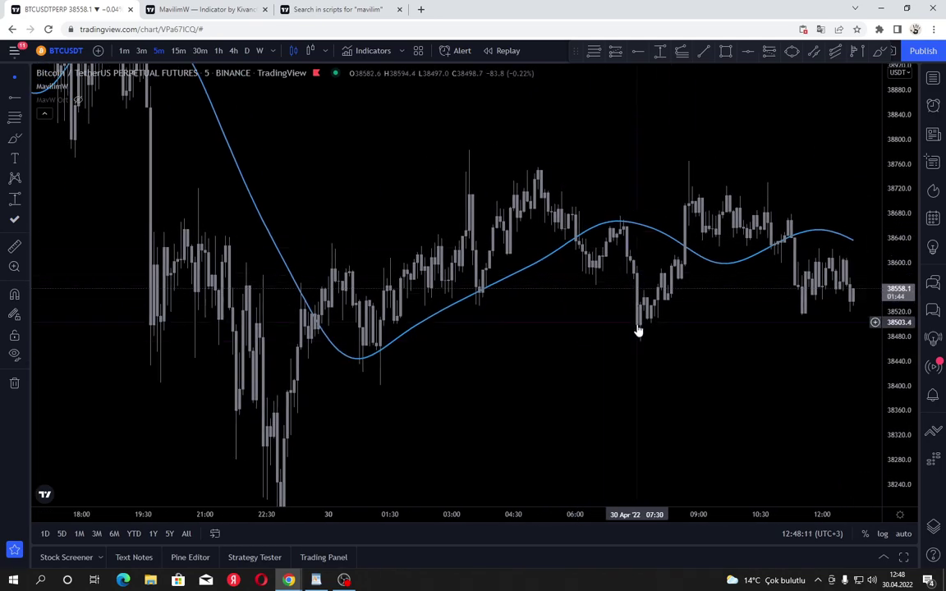
{"action": "scroll", "coordinate": [636, 328], "scroll_direction": "up", "scroll_amount": 1}
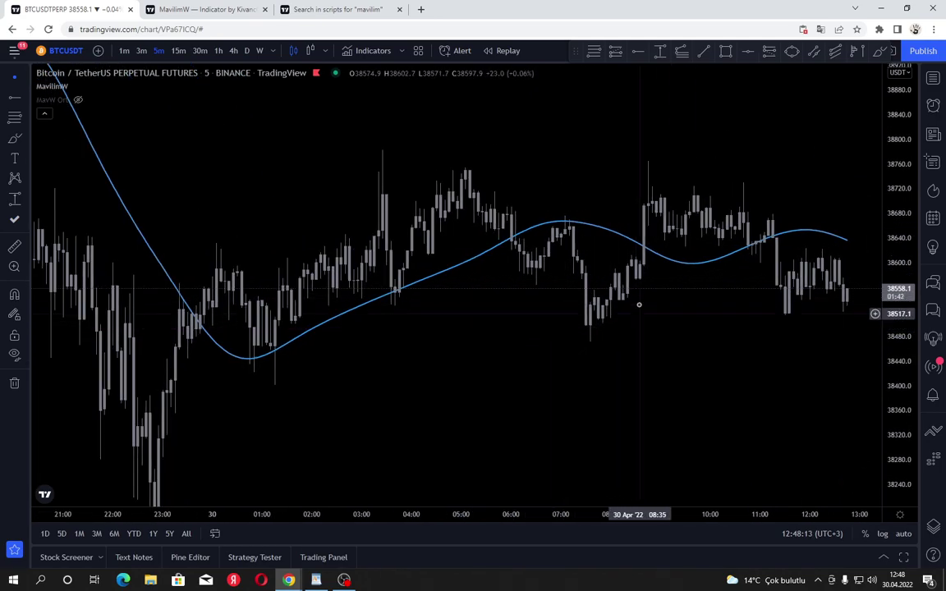
{"action": "scroll", "coordinate": [748, 284], "scroll_direction": "down", "scroll_amount": 1}
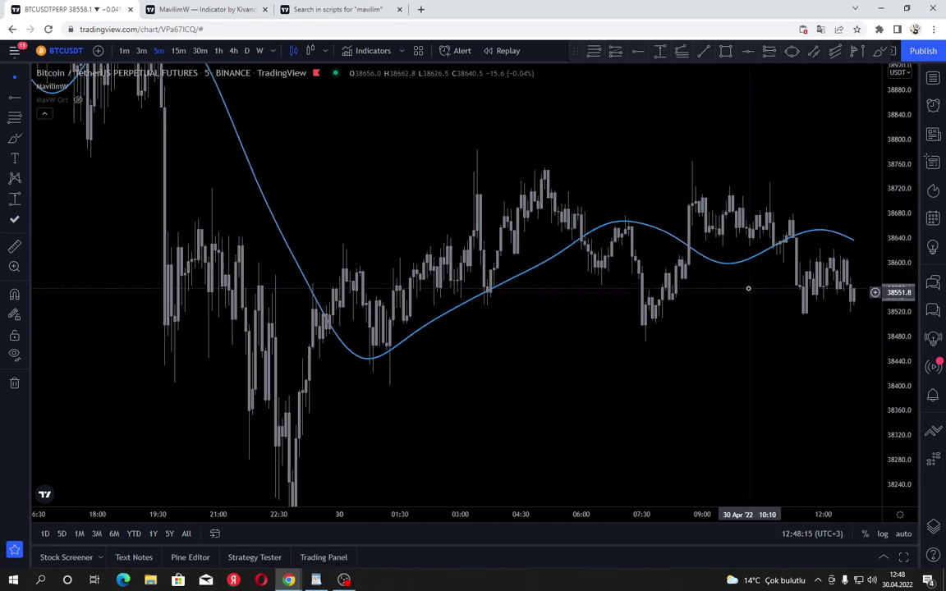
{"action": "left_click_drag", "start_coordinate": [726, 225], "coordinate": [591, 229]}
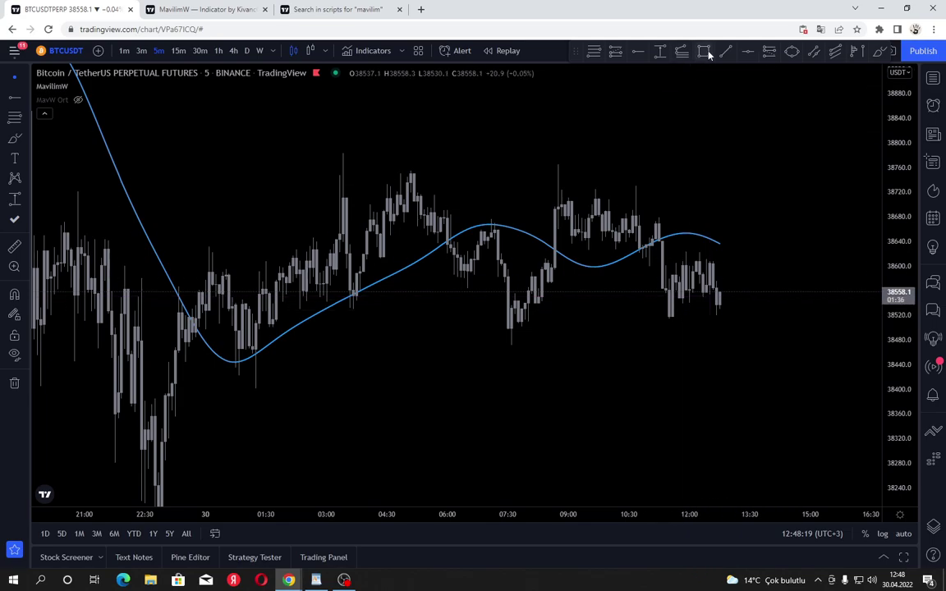
{"action": "key", "text": "alt+shift+r"}
{"action": "mouse_move", "coordinate": [247, 173]}
{"action": "left_mouse_down"}
{"action": "mouse_move", "coordinate": [864, 332]}
{"action": "mouse_move", "coordinate": [844, 322]}
{"action": "mouse_move", "coordinate": [843, 330]}
{"action": "left_mouse_up"}
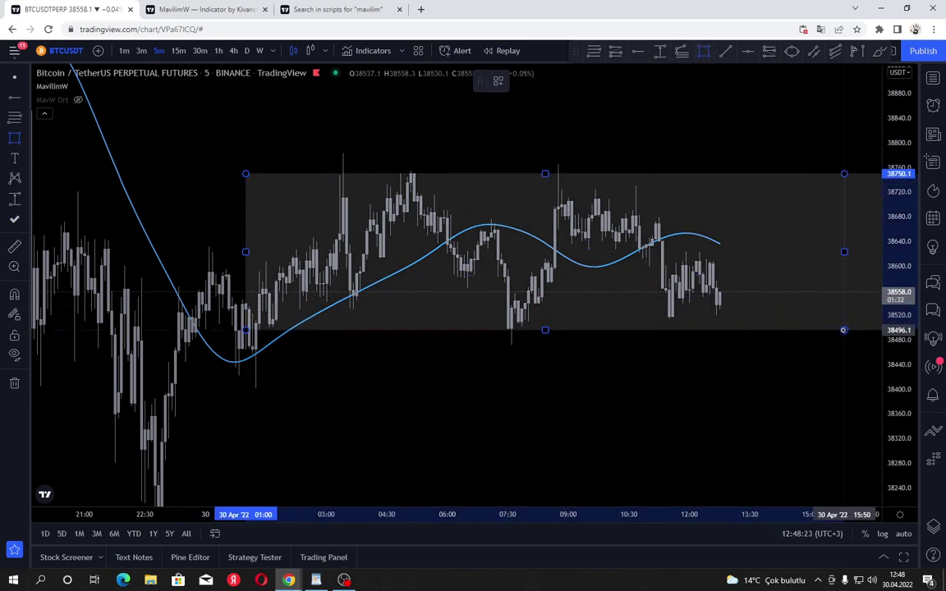
Step: Remove the rectangle drawn over the sideways price range on 30 April
{"action": "key", "text": "Escape"}
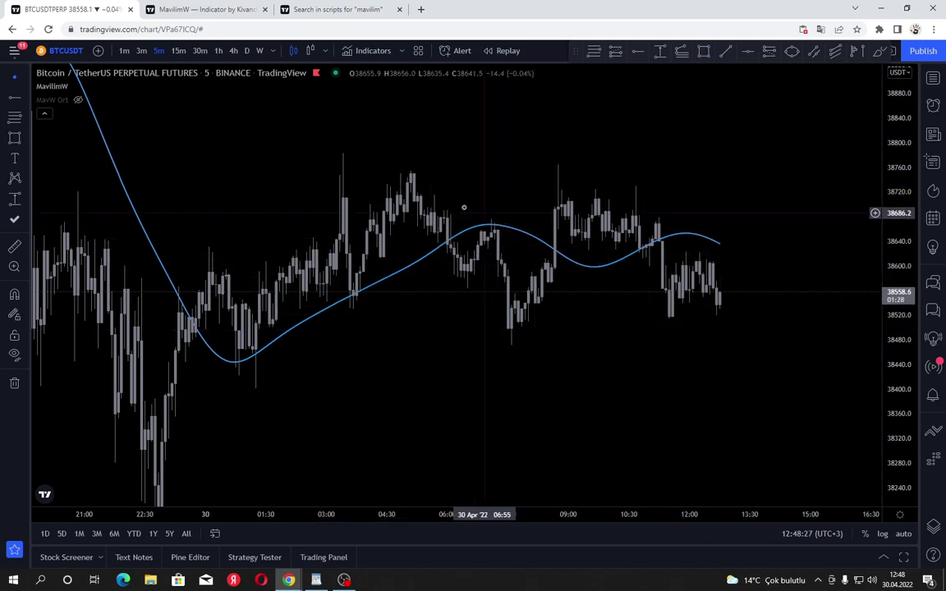
{"action": "scroll", "coordinate": [547, 310], "scroll_direction": "down", "scroll_amount": 5}
{"action": "left_click_drag", "start_coordinate": [898, 253], "coordinate": [898, 400]}
{"action": "left_click_drag", "start_coordinate": [690, 402], "coordinate": [486, 357]}
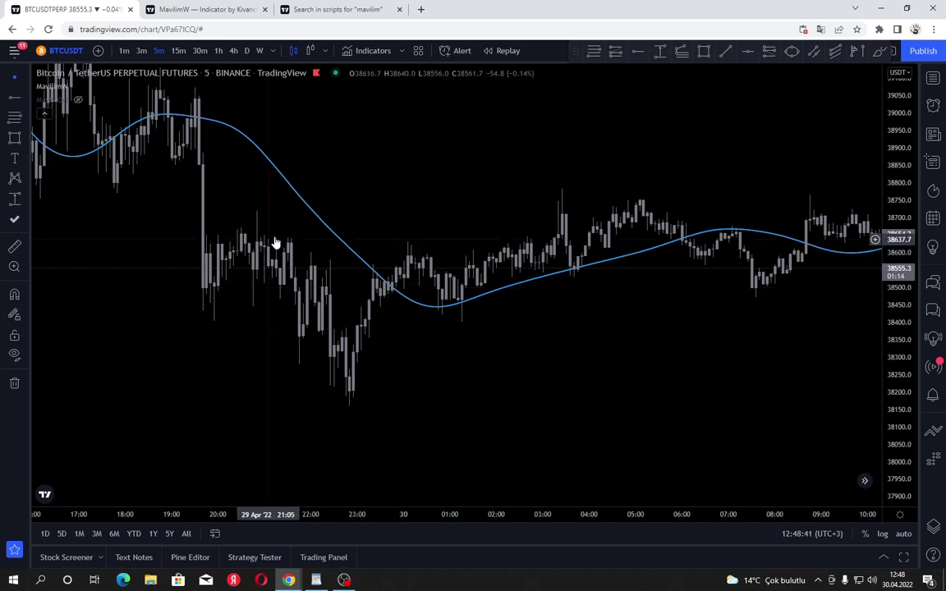
Step: Search the indicators for "volume based" and add Volume Based Coloured Bars to the chart
{"action": "left_click", "coordinate": [367, 53]}
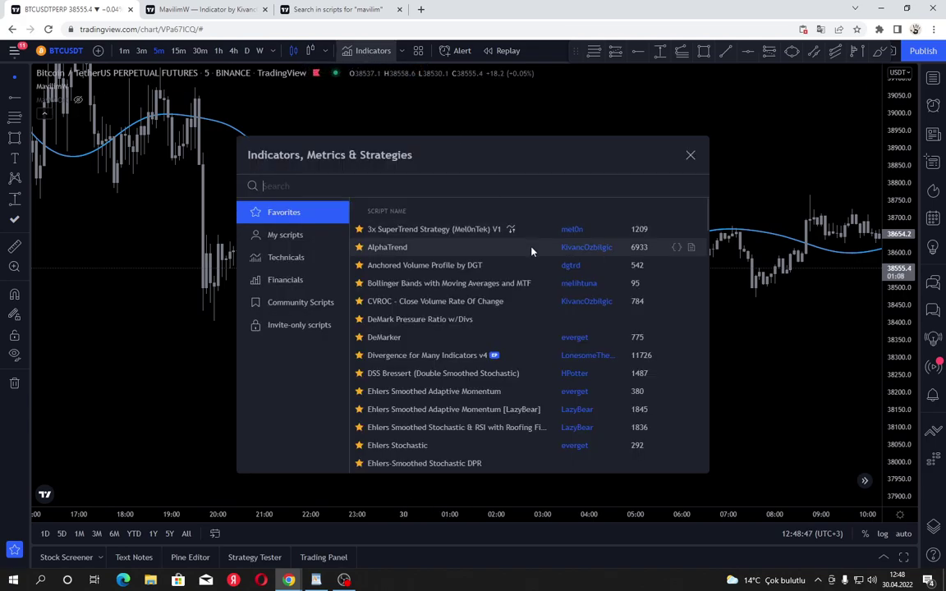
{"action": "type", "text": "v"}
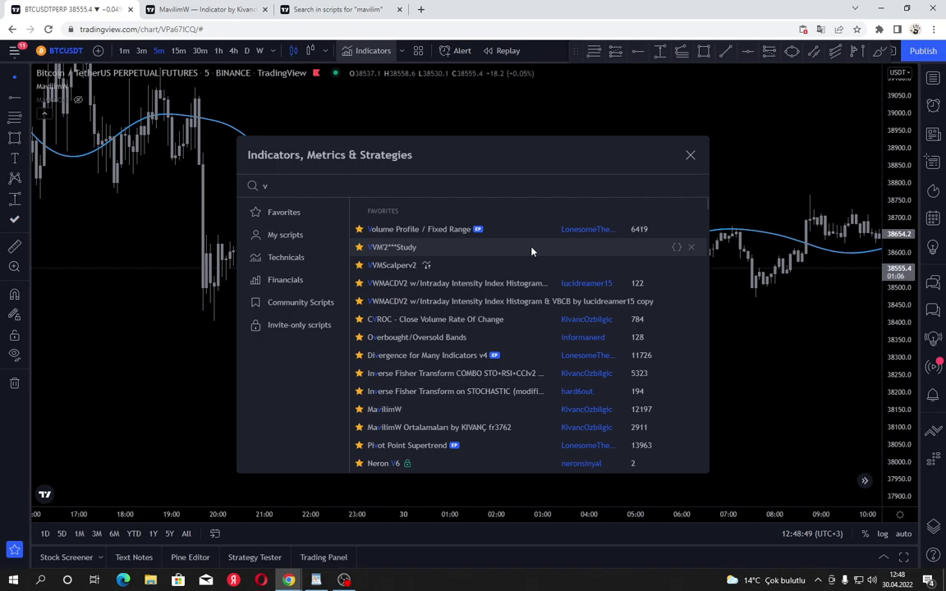
{"action": "type", "text": "olum"}
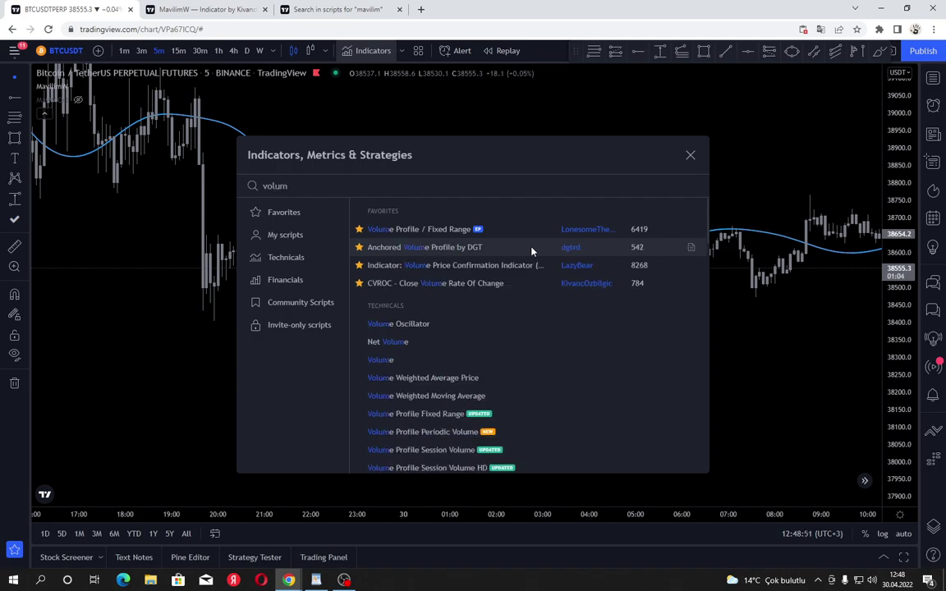
{"action": "type", "text": "e based"}
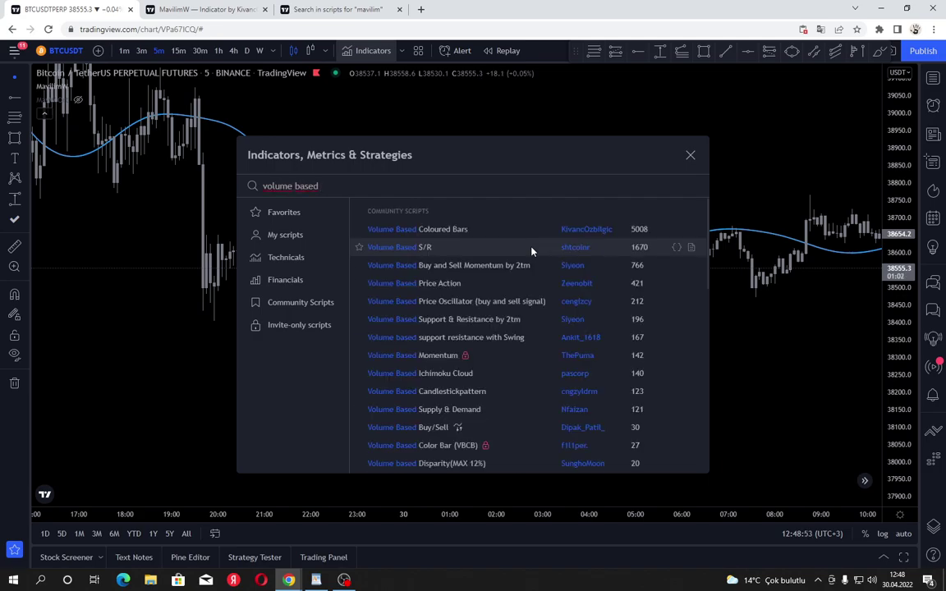
{"action": "left_click", "coordinate": [496, 230]}
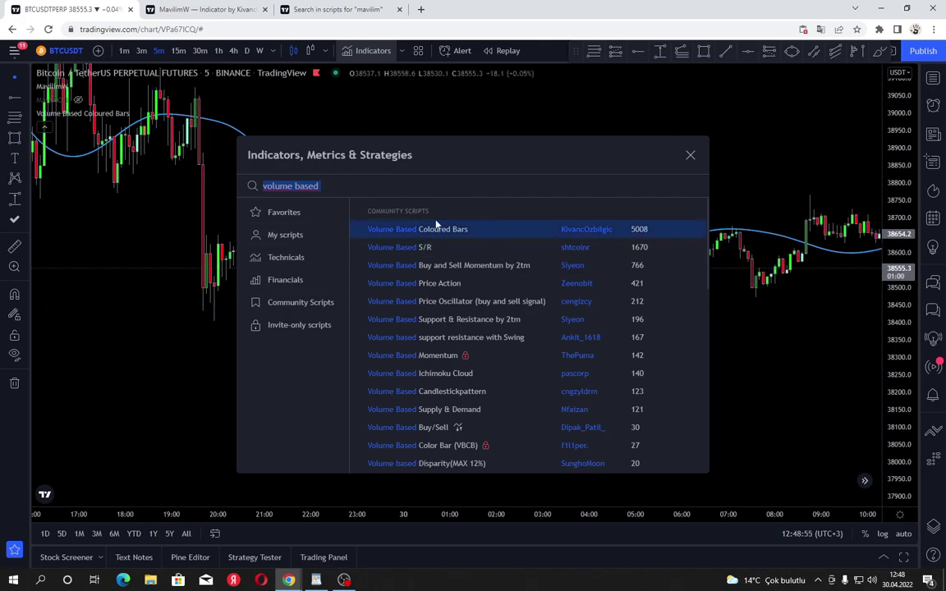
{"action": "key", "text": "Escape"}
Step: Examine the volume-coloured candles where price meets the MavilimW line on 30 April, around 01:15, 07:15 and 08:40
{"action": "scroll", "coordinate": [443, 353], "scroll_direction": "up", "scroll_amount": 5}
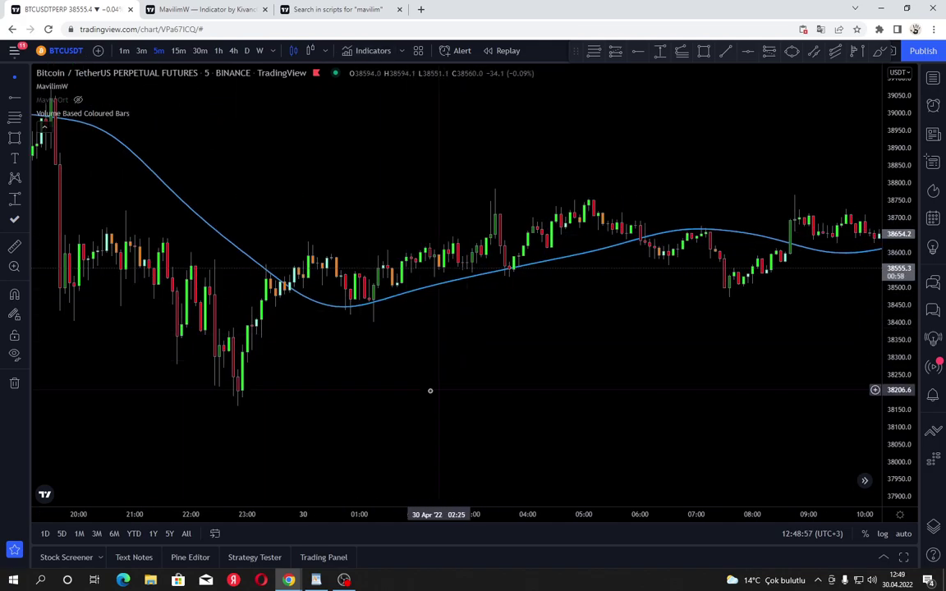
{"action": "scroll", "coordinate": [550, 355], "scroll_direction": "up", "scroll_amount": 4}
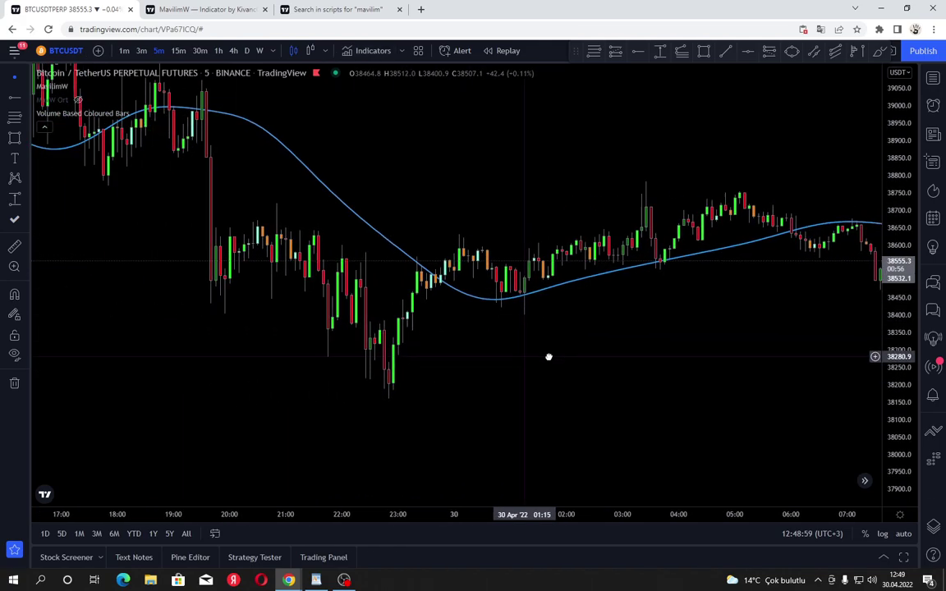
{"action": "scroll", "coordinate": [642, 361], "scroll_direction": "up", "scroll_amount": 2}
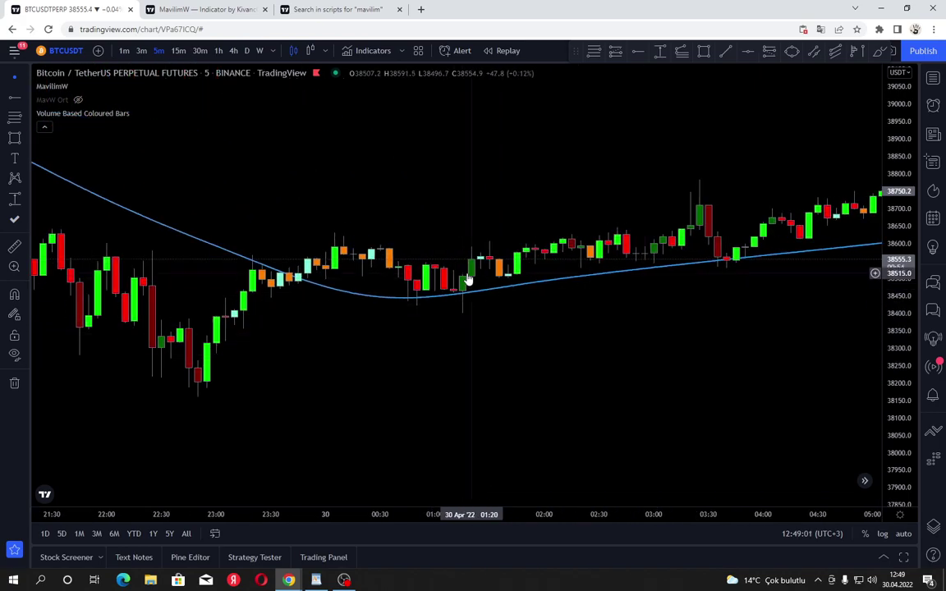
{"action": "scroll", "coordinate": [472, 286], "scroll_direction": "down", "scroll_amount": 3}
{"action": "left_click_drag", "start_coordinate": [690, 344], "coordinate": [362, 359]}
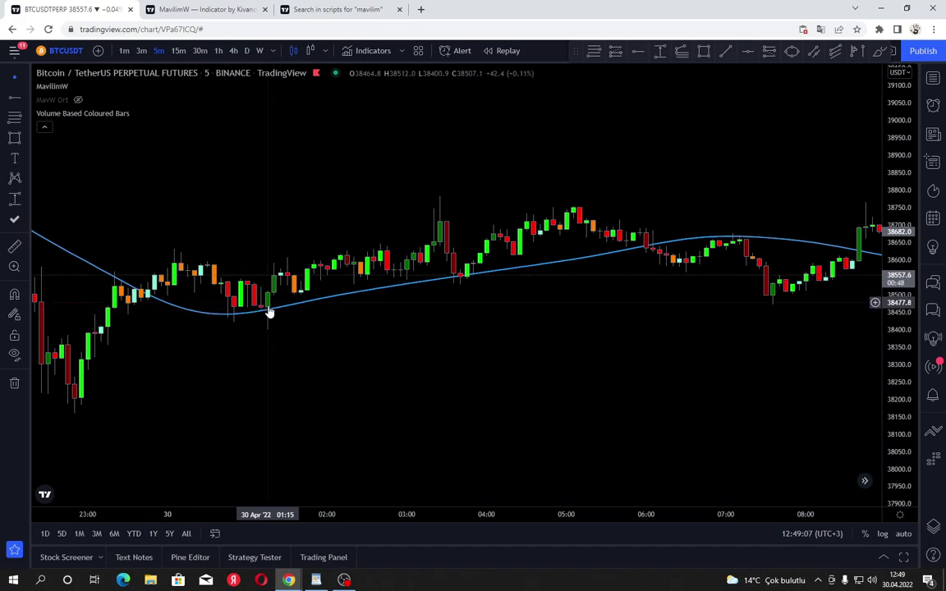
{"action": "left_click_drag", "start_coordinate": [471, 336], "coordinate": [222, 346]}
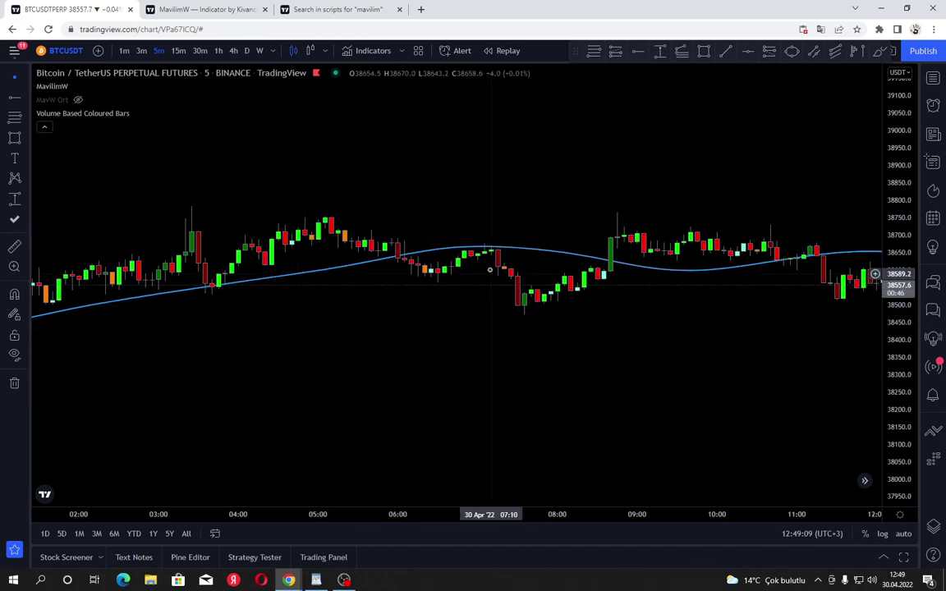
{"action": "left_click_drag", "start_coordinate": [903, 408], "coordinate": [904, 201]}
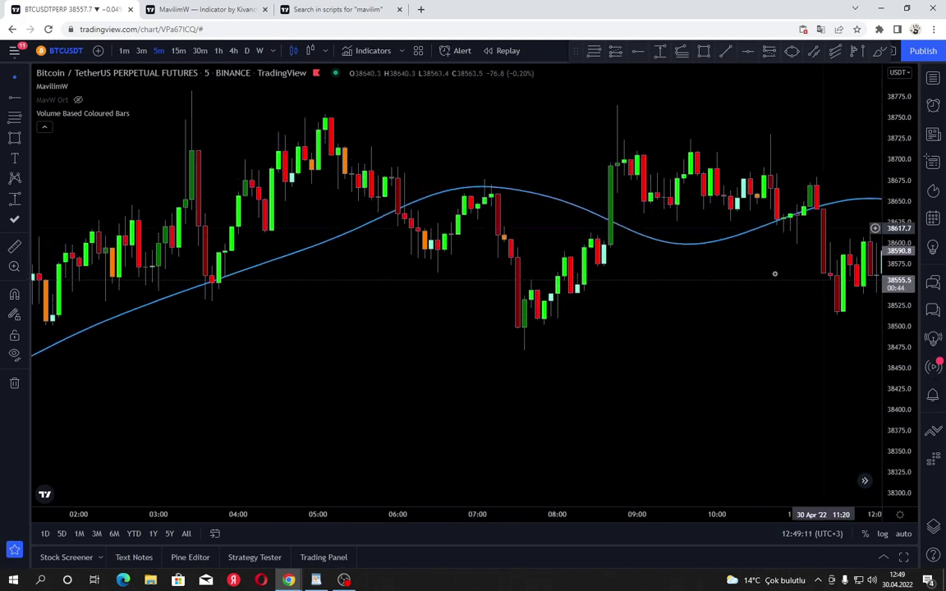
{"action": "scroll", "coordinate": [699, 328], "scroll_direction": "up", "scroll_amount": 3}
{"action": "left_click_drag", "start_coordinate": [542, 356], "coordinate": [682, 376]}
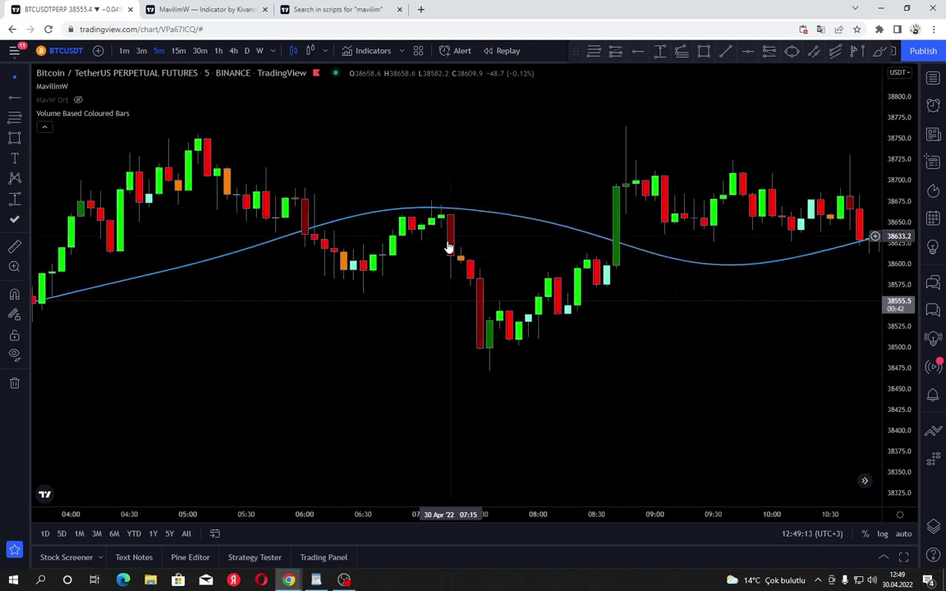
{"action": "left_click_drag", "start_coordinate": [652, 313], "coordinate": [491, 355]}
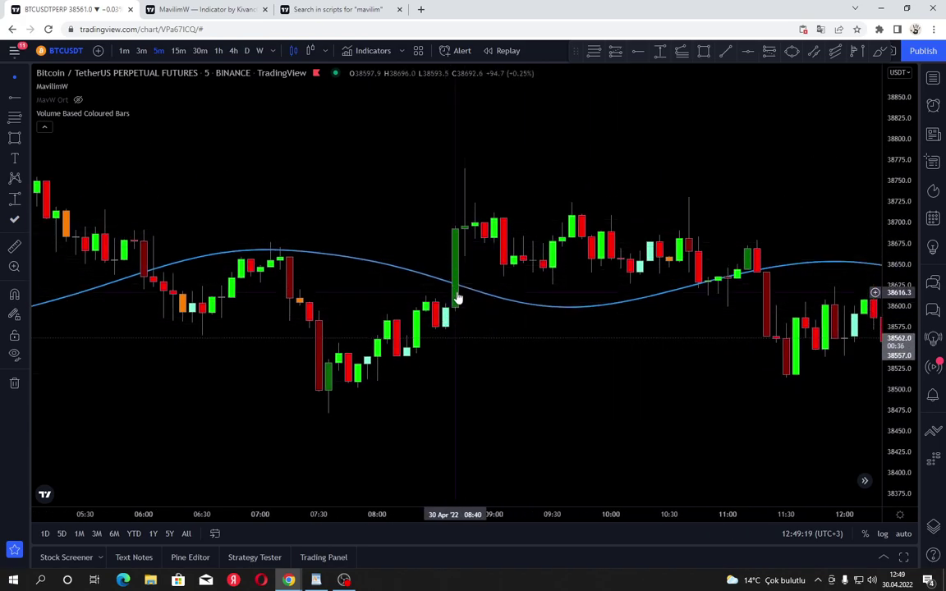
{"action": "scroll", "coordinate": [399, 266], "scroll_direction": "down", "scroll_amount": 2}
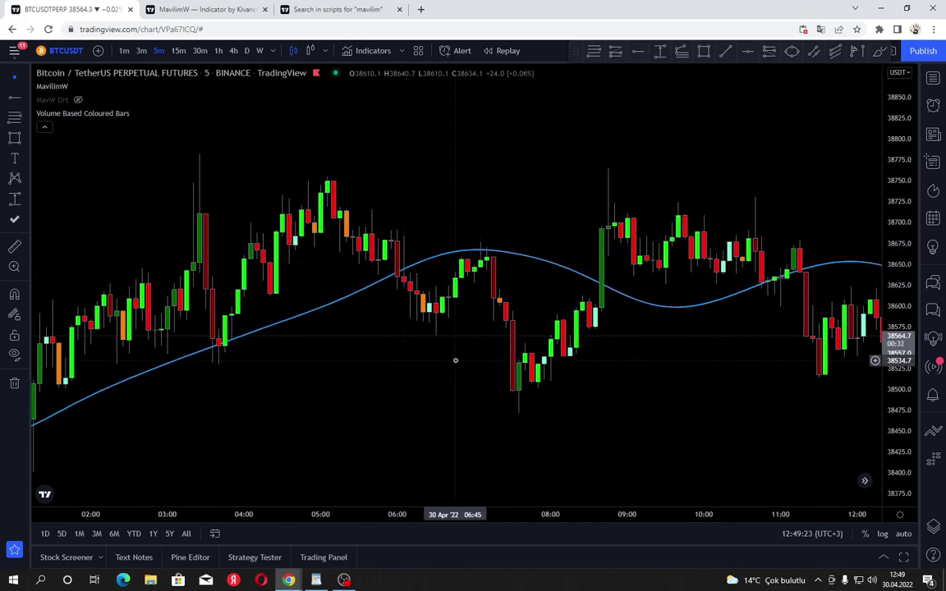
{"action": "scroll", "coordinate": [455, 359], "scroll_direction": "down", "scroll_amount": 2}
Step: Make the hidden MavW Ort indicator visible and remove MavilimW from the chart
{"action": "mouse_move", "coordinate": [74, 97]}
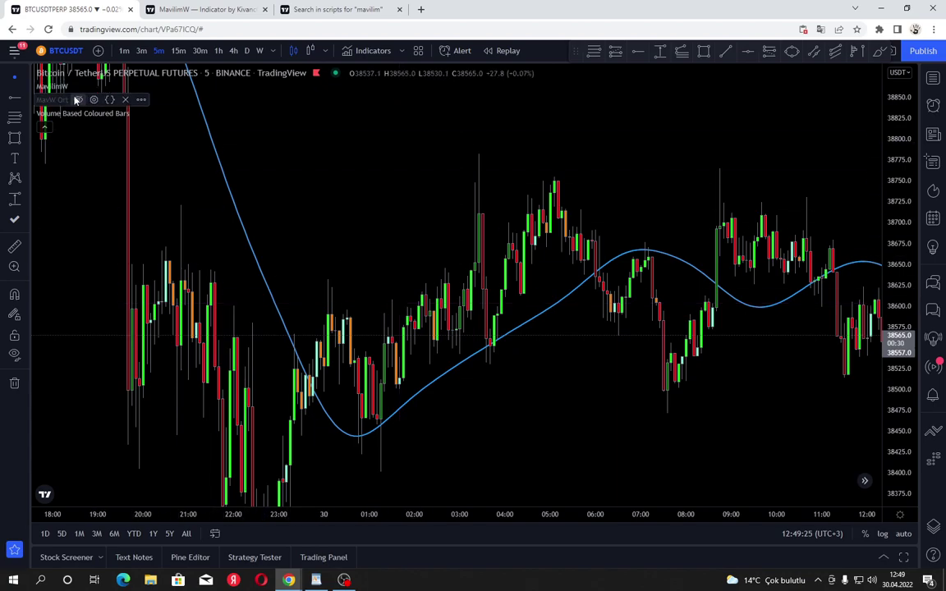
{"action": "left_click", "coordinate": [78, 99]}
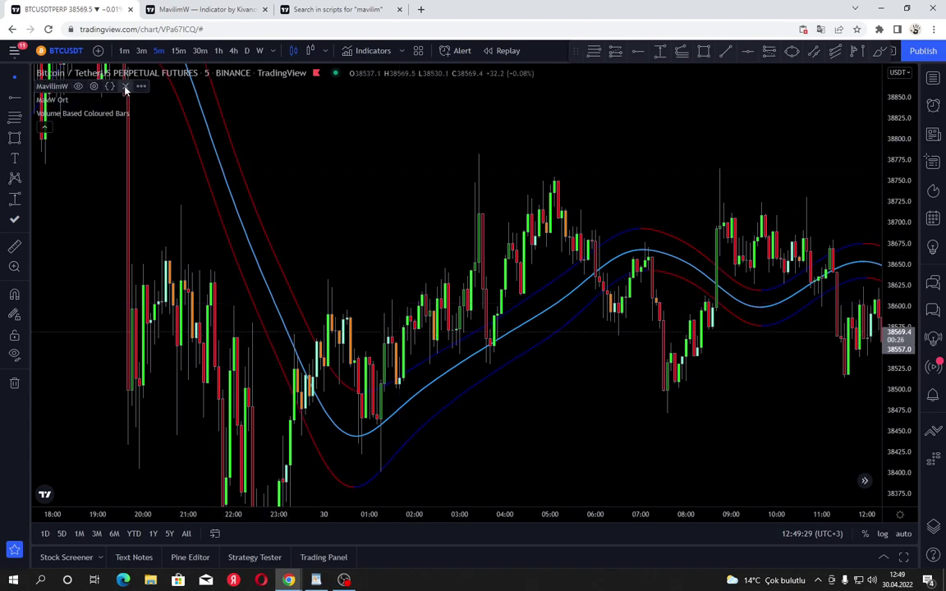
{"action": "left_click", "coordinate": [125, 88]}
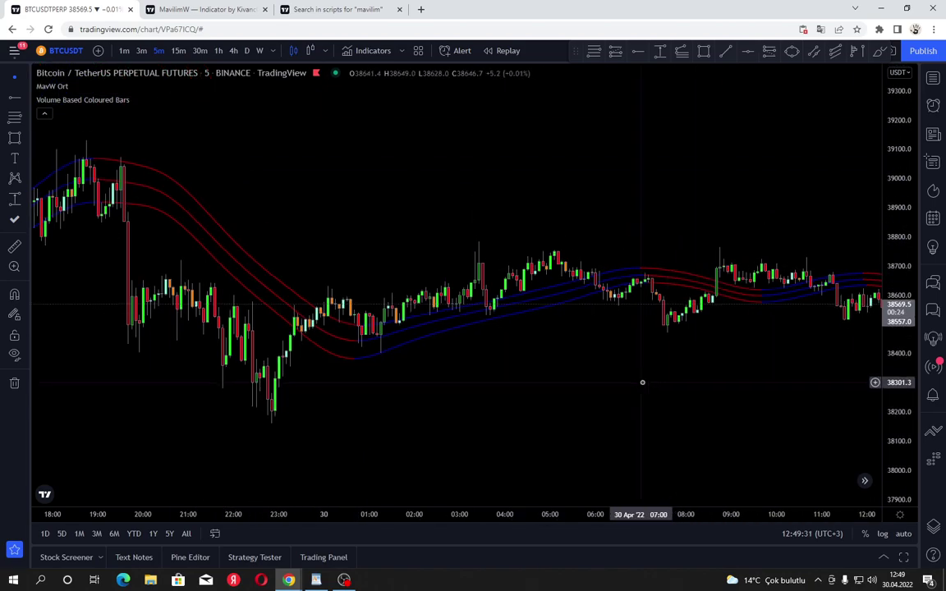
{"action": "scroll", "coordinate": [629, 382], "scroll_direction": "down", "scroll_amount": 6}
{"action": "scroll", "coordinate": [362, 364], "scroll_direction": "up", "scroll_amount": 5}
{"action": "left_click_drag", "start_coordinate": [334, 365], "coordinate": [402, 374]}
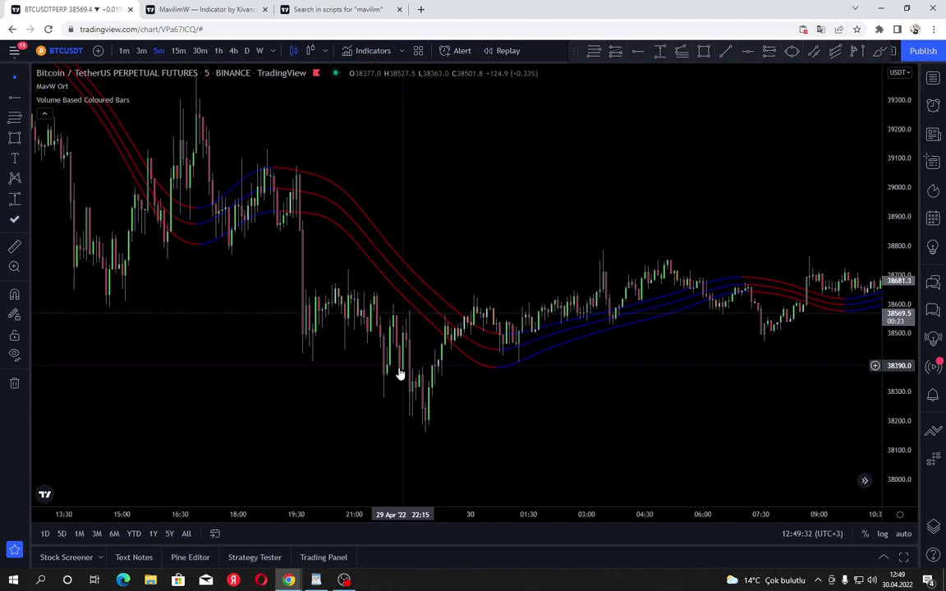
Step: Add a Moving Average Exponential indicator to the chart and set its length to 200
{"action": "left_click", "coordinate": [375, 54]}
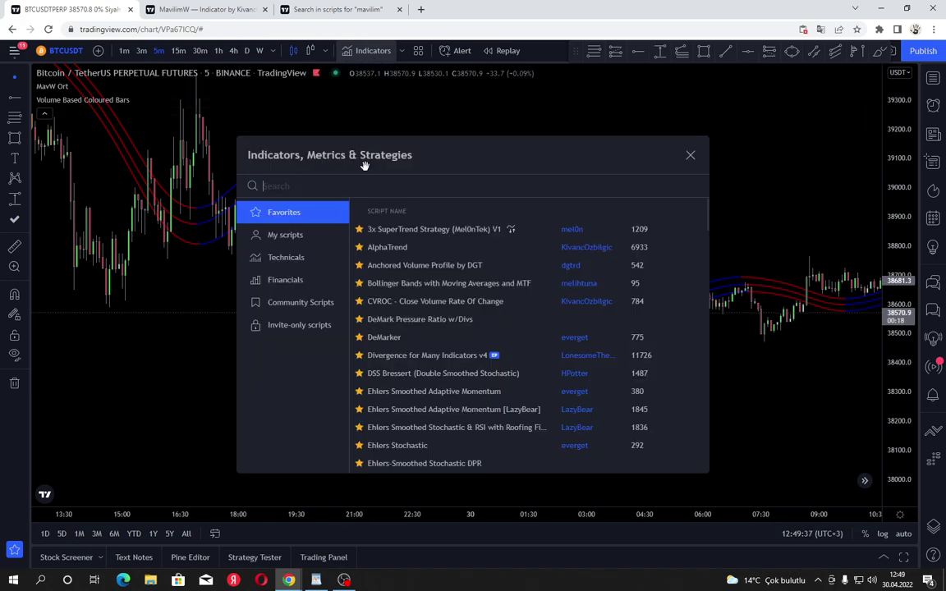
{"action": "type", "text": "moving"}
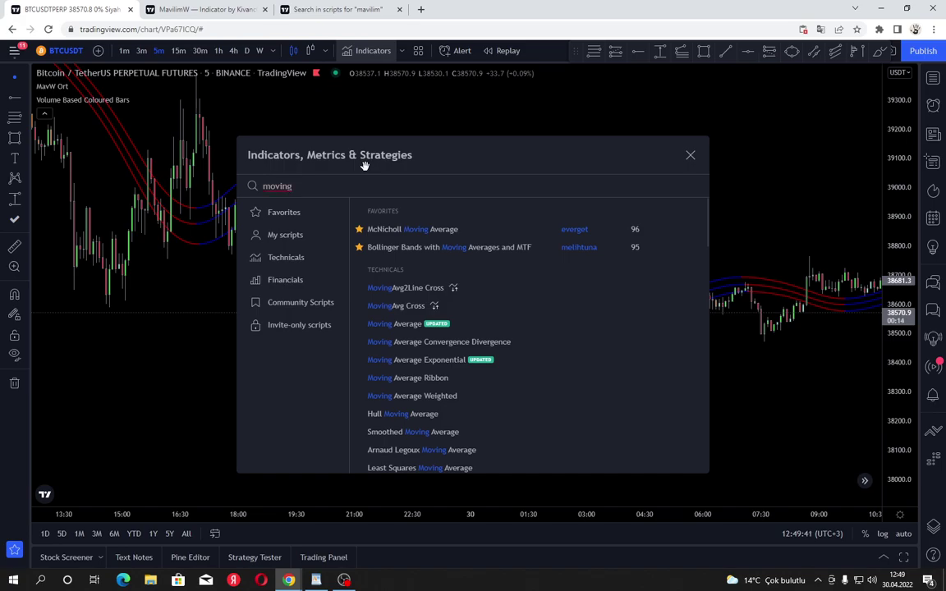
{"action": "left_click", "coordinate": [451, 361]}
{"action": "left_click", "coordinate": [75, 112]}
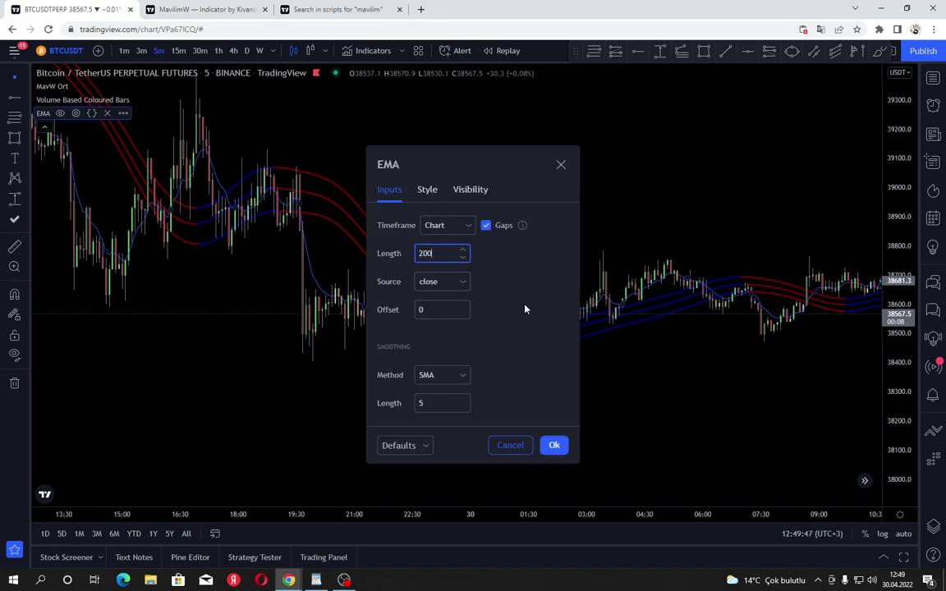
{"action": "key", "text": "Return"}
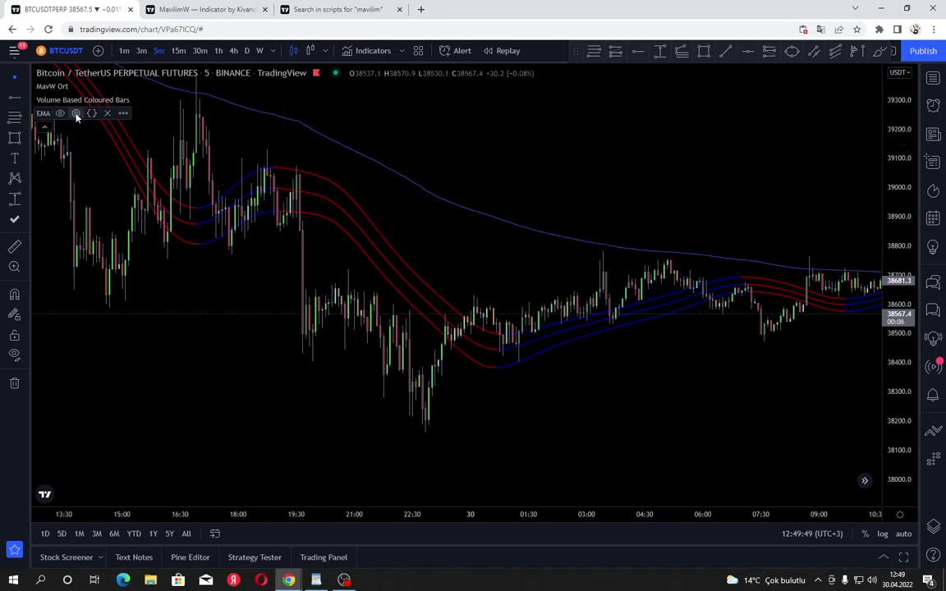
Step: Style the EMA line as white with a thicker stroke in its settings and apply the change
{"action": "left_click", "coordinate": [76, 115]}
{"action": "left_click_drag", "start_coordinate": [460, 156], "coordinate": [617, 163]}
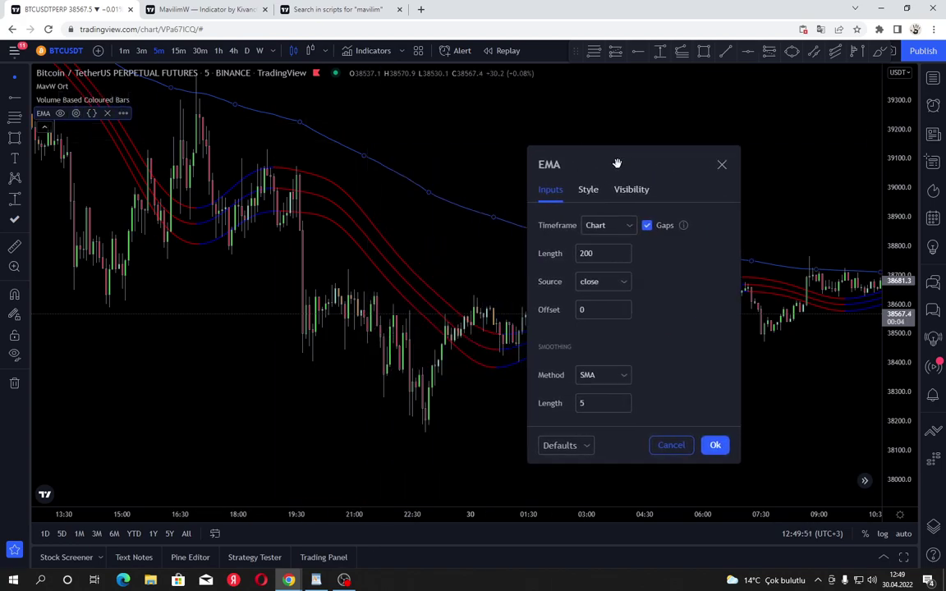
{"action": "left_click", "coordinate": [589, 190]}
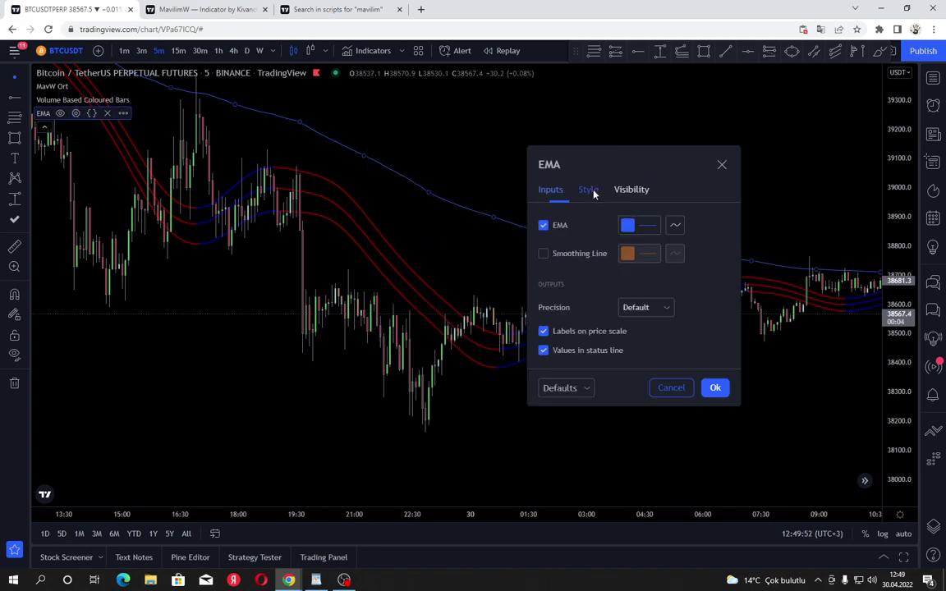
{"action": "left_click", "coordinate": [646, 232]}
{"action": "left_click", "coordinate": [630, 248]}
{"action": "left_click", "coordinate": [622, 228]}
{"action": "left_click", "coordinate": [638, 227]}
{"action": "left_click", "coordinate": [702, 436]}
{"action": "left_click", "coordinate": [603, 284]}
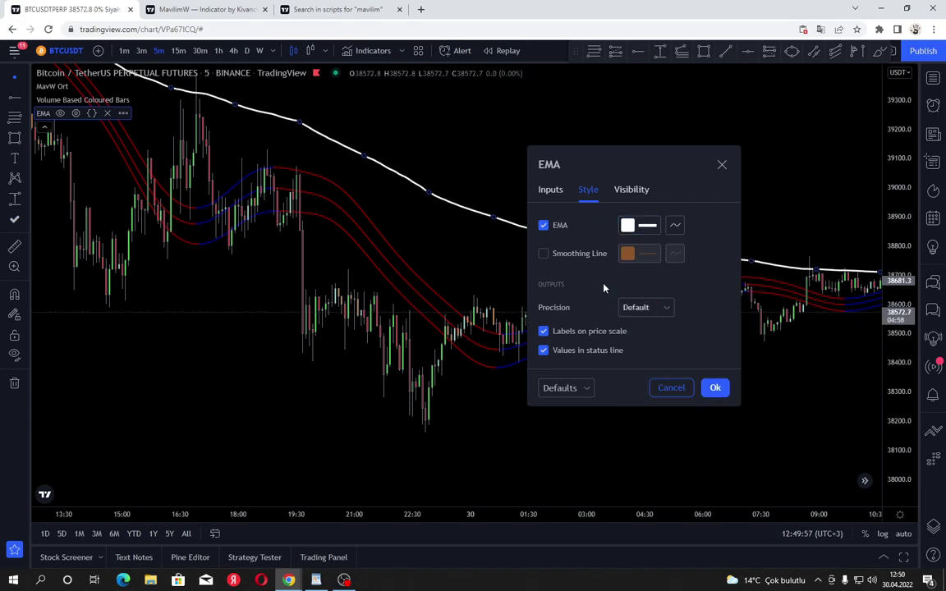
{"action": "left_click_drag", "start_coordinate": [207, 336], "coordinate": [729, 388]}
Step: Examine price and the MavW Ort bands relative to the 200-period EMA through 29 and 30 April
{"action": "scroll", "coordinate": [633, 376], "scroll_direction": "up", "scroll_amount": 3}
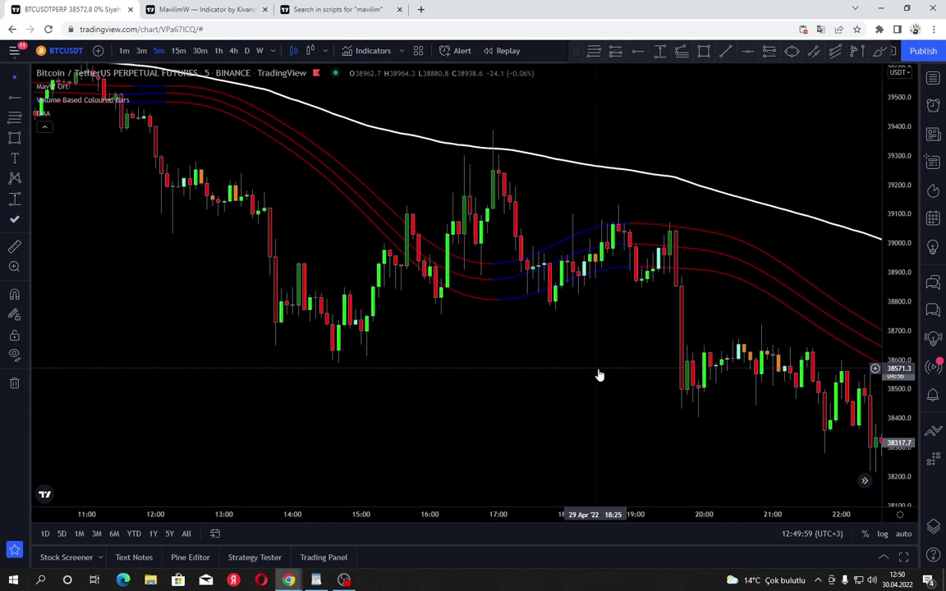
{"action": "left_click_drag", "start_coordinate": [593, 373], "coordinate": [424, 359]}
{"action": "left_click_drag", "start_coordinate": [370, 317], "coordinate": [277, 290]}
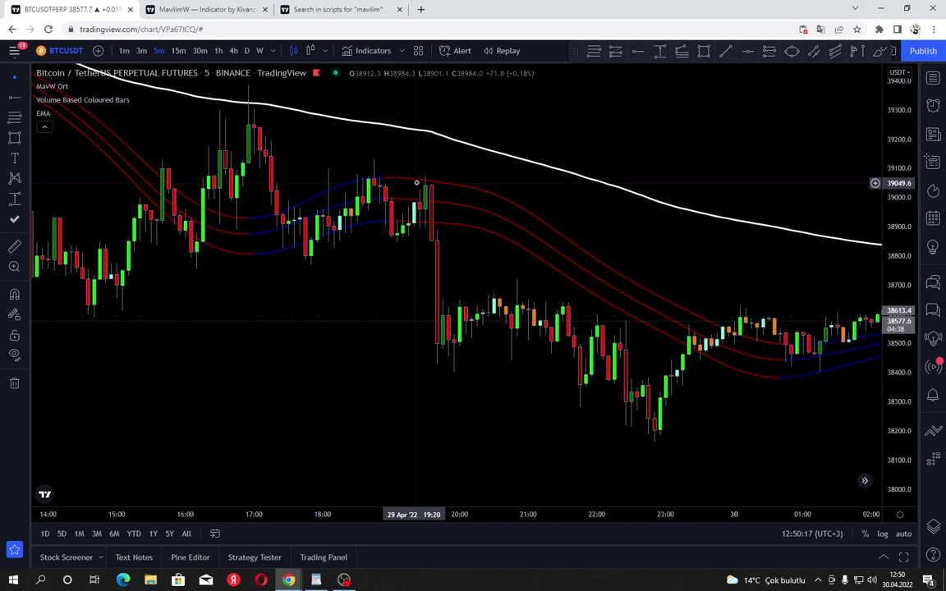
{"action": "scroll", "coordinate": [395, 186], "scroll_direction": "up", "scroll_amount": 2}
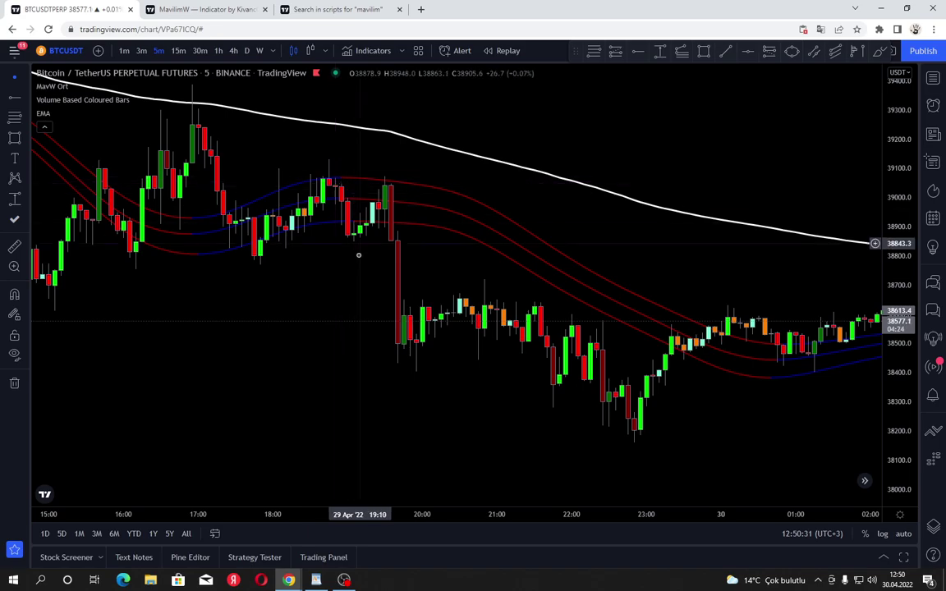
{"action": "left_click_drag", "start_coordinate": [343, 181], "coordinate": [219, 199]}
{"action": "scroll", "coordinate": [378, 315], "scroll_direction": "down", "scroll_amount": 2}
{"action": "left_click_drag", "start_coordinate": [377, 314], "coordinate": [81, 288]}
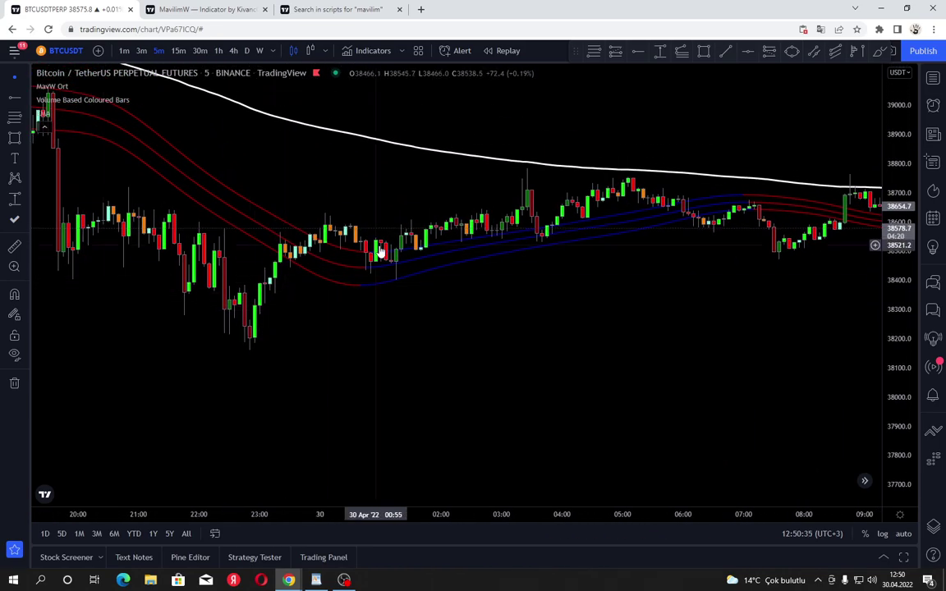
{"action": "left_click_drag", "start_coordinate": [526, 178], "coordinate": [404, 288]}
{"action": "scroll", "coordinate": [462, 308], "scroll_direction": "down", "scroll_amount": 2}
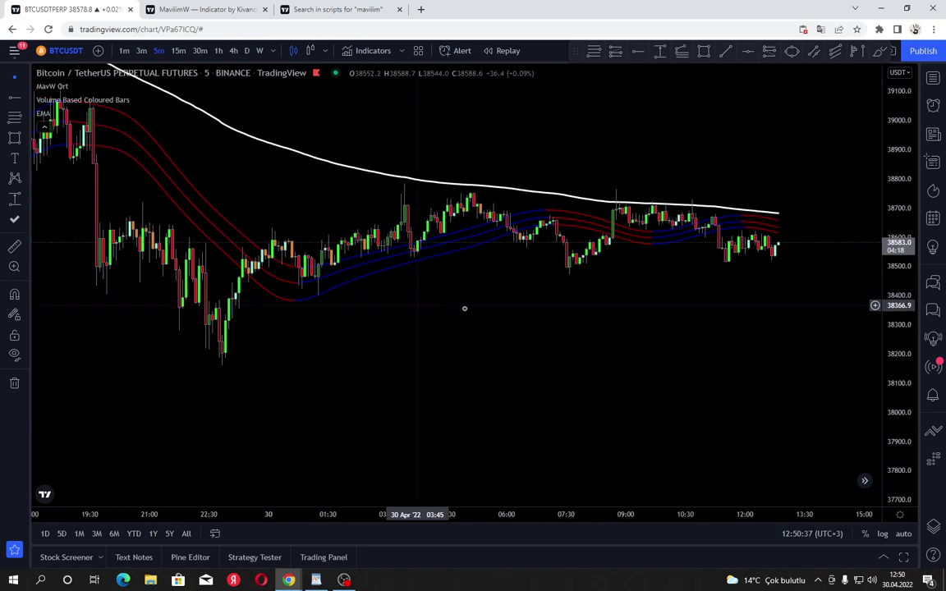
{"action": "left_click_drag", "start_coordinate": [462, 308], "coordinate": [249, 298]}
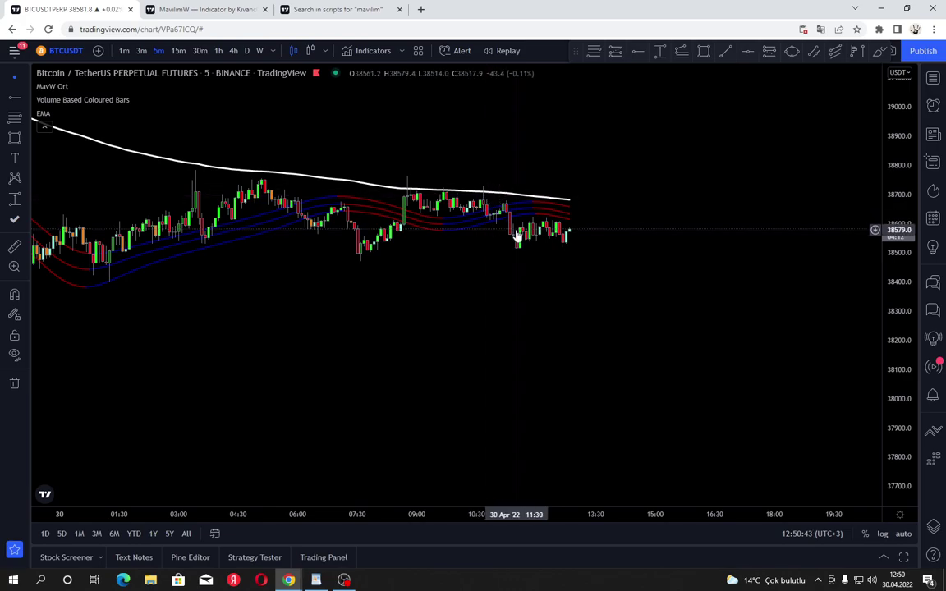
{"action": "left_click_drag", "start_coordinate": [907, 358], "coordinate": [879, 177]}
{"action": "scroll", "coordinate": [729, 271], "scroll_direction": "up", "scroll_amount": 2}
{"action": "left_click_drag", "start_coordinate": [644, 270], "coordinate": [661, 316]}
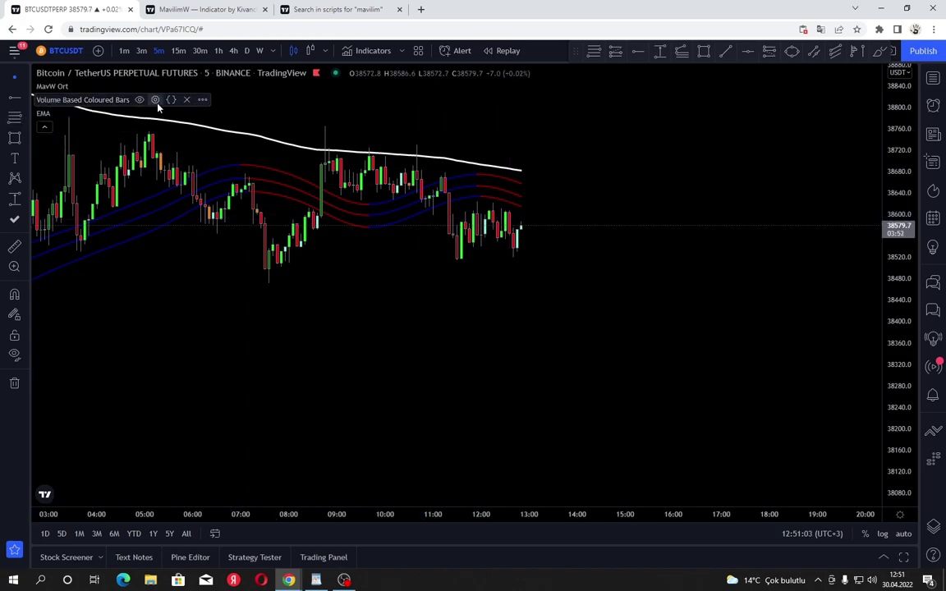
Step: Remove the Volume Based Coloured Bars indicator from the chart
{"action": "left_click", "coordinate": [186, 103]}
{"action": "left_click_drag", "start_coordinate": [338, 311], "coordinate": [407, 331]}
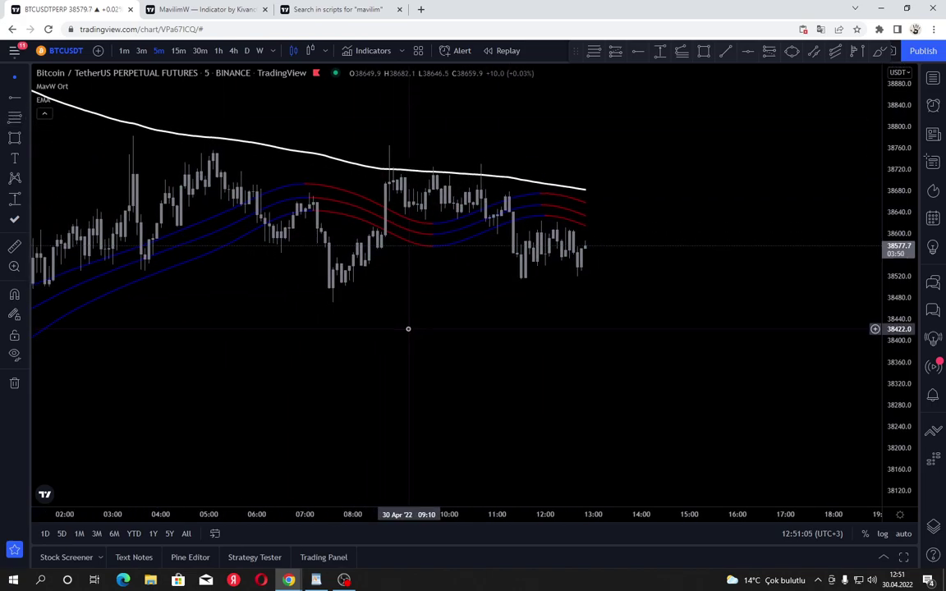
Step: Find the favourite "Stoch X, an Indicator of Indicators by DGT" among the indicators and add it to the chart
{"action": "left_click", "coordinate": [364, 56]}
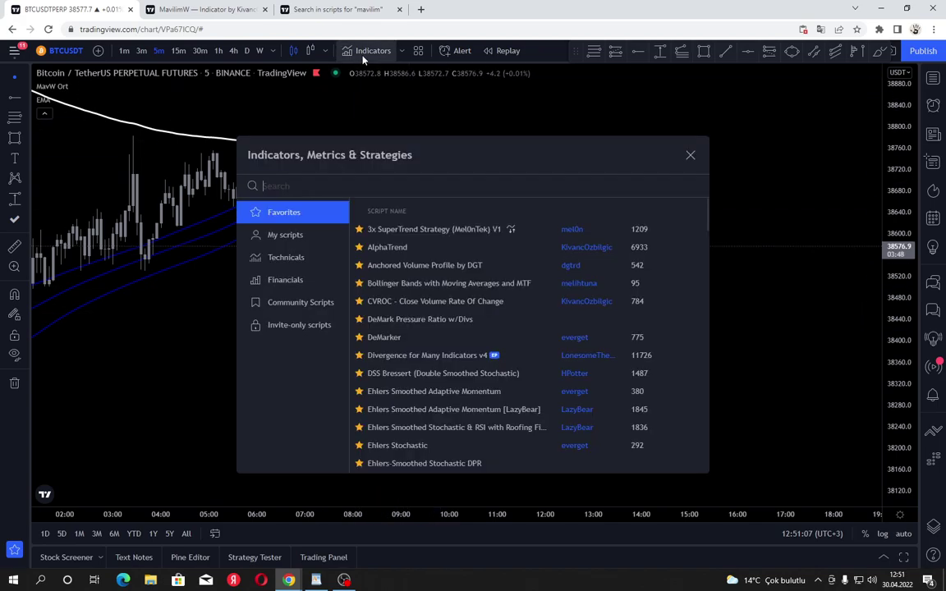
{"action": "type", "text": "st"}
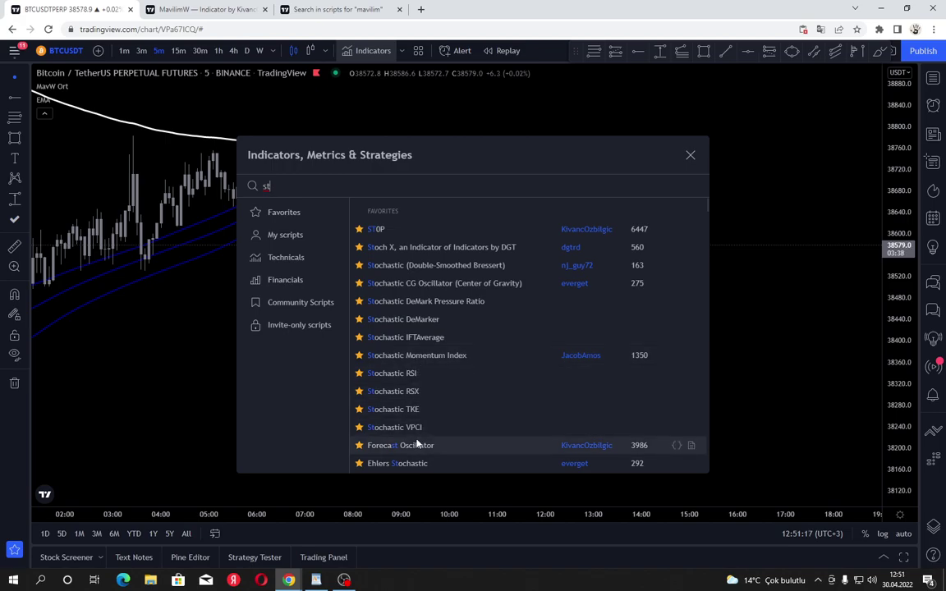
{"action": "type", "text": "toc"}
{"action": "key", "text": "BackSpace"}
{"action": "key", "text": "BackSpace"}
{"action": "key", "text": "BackSpace"}
{"action": "key", "text": "BackSpace"}
{"action": "type", "text": "oc"}
{"action": "key", "text": "BackSpace"}
{"action": "key", "text": "BackSpace"}
{"action": "type", "text": "toc"}
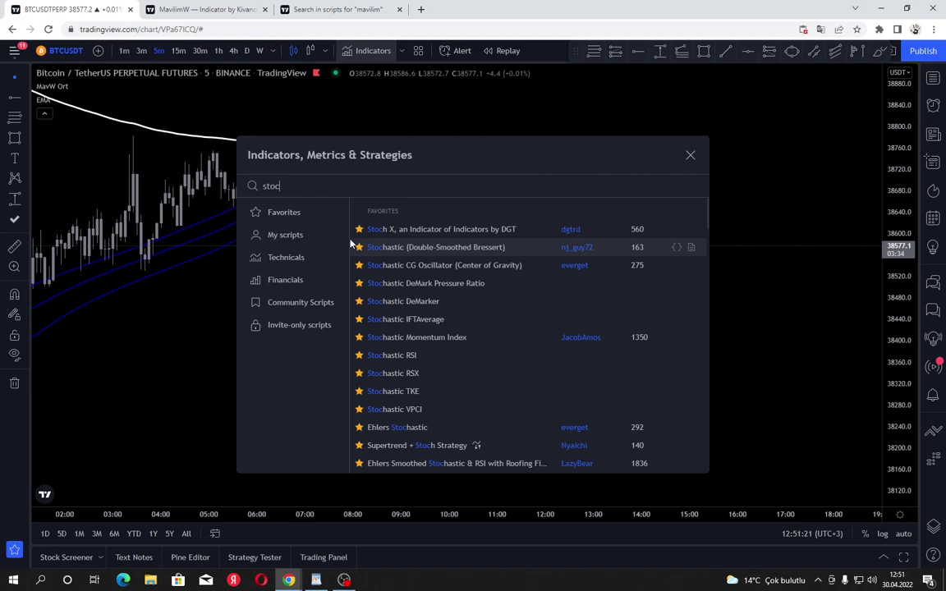
{"action": "type", "text": "k"}
{"action": "key", "text": "BackSpace"}
{"action": "type", "text": "hx"}
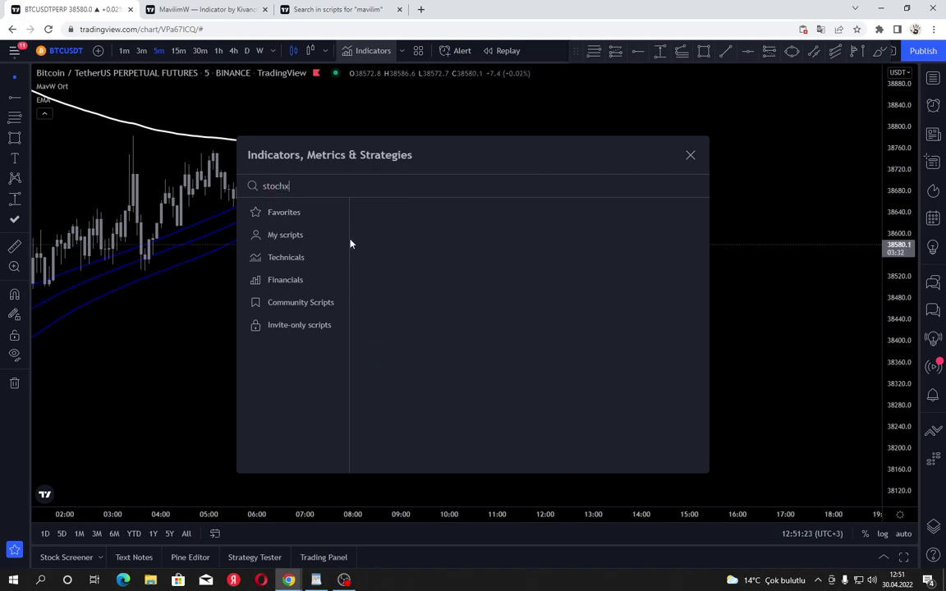
{"action": "left_click", "coordinate": [371, 229]}
{"action": "left_click", "coordinate": [219, 291]}
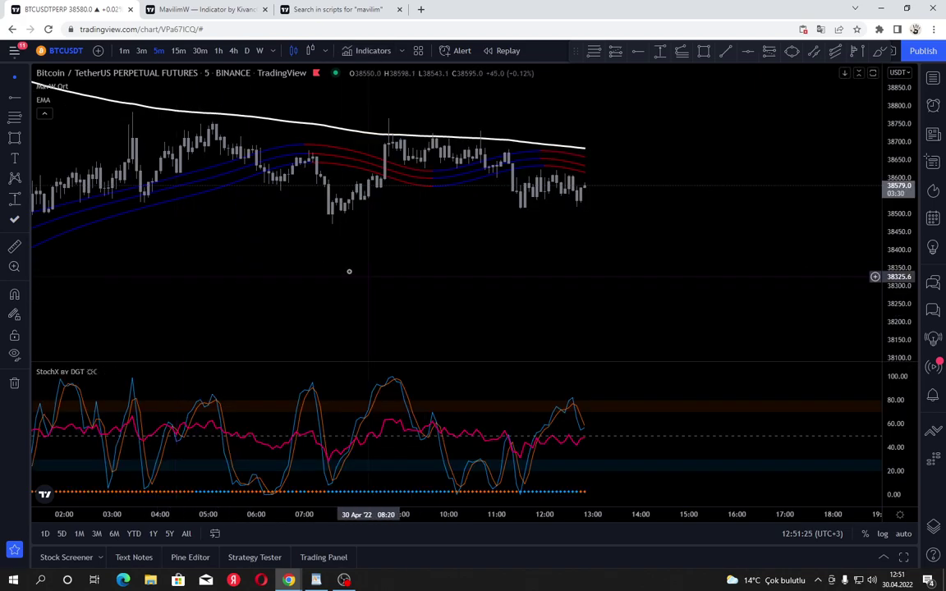
Step: Switch the chart to the 1-hour timeframe and examine StochX crossings against the MavW Ort bands and EMA from 22 to 28 April
{"action": "left_click", "coordinate": [221, 52]}
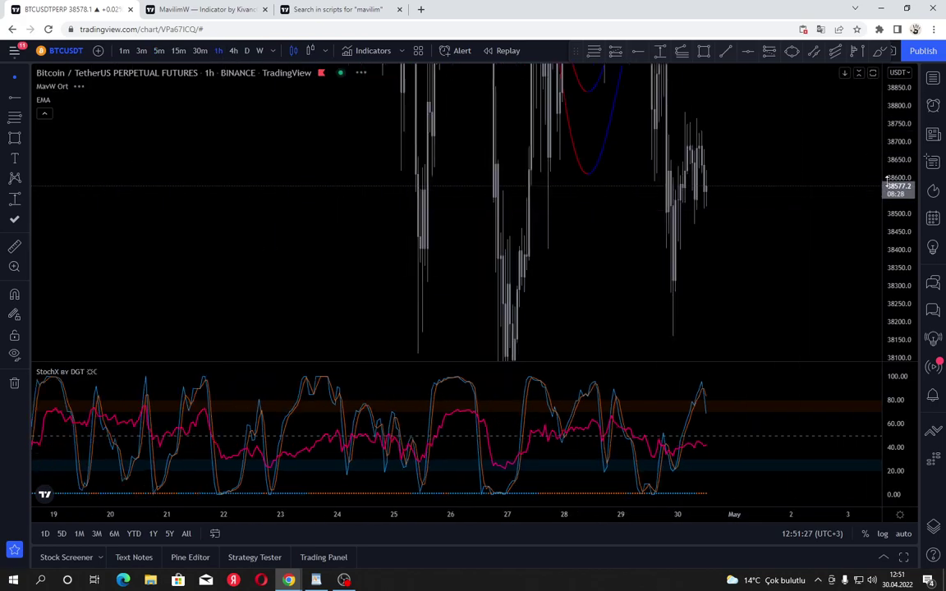
{"action": "left_click_drag", "start_coordinate": [883, 313], "coordinate": [892, 361]}
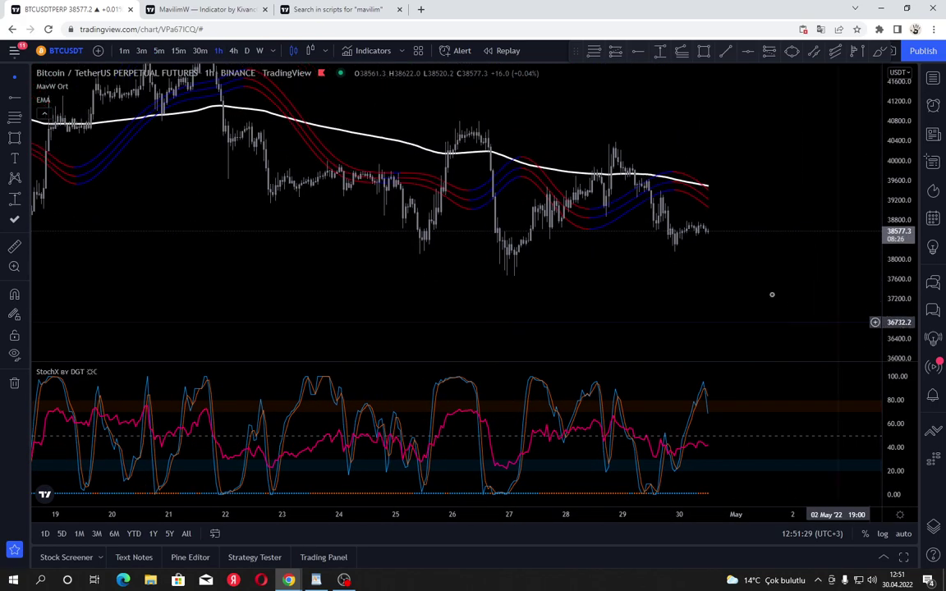
{"action": "scroll", "coordinate": [378, 225], "scroll_direction": "down", "scroll_amount": 2}
{"action": "left_click_drag", "start_coordinate": [412, 237], "coordinate": [669, 304]}
{"action": "scroll", "coordinate": [625, 300], "scroll_direction": "up", "scroll_amount": 5}
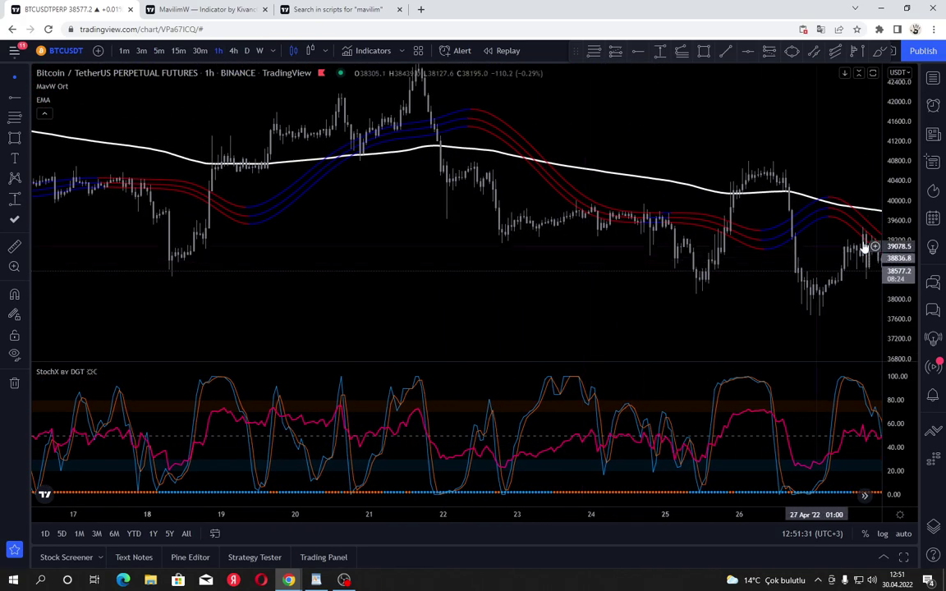
{"action": "left_click_drag", "start_coordinate": [460, 270], "coordinate": [666, 260]}
{"action": "scroll", "coordinate": [607, 271], "scroll_direction": "up", "scroll_amount": 4}
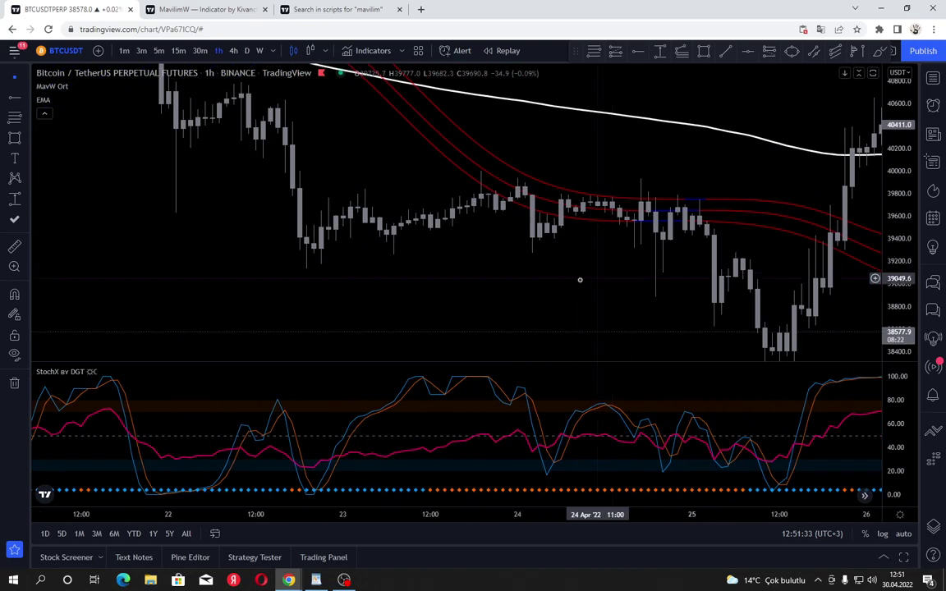
{"action": "left_click_drag", "start_coordinate": [481, 200], "coordinate": [378, 219]}
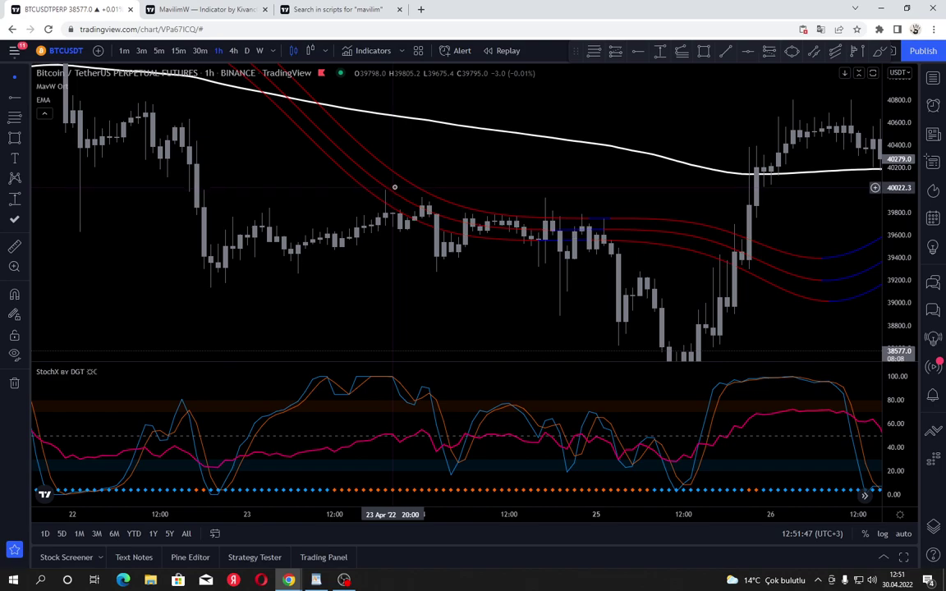
{"action": "left_click_drag", "start_coordinate": [545, 217], "coordinate": [427, 197]}
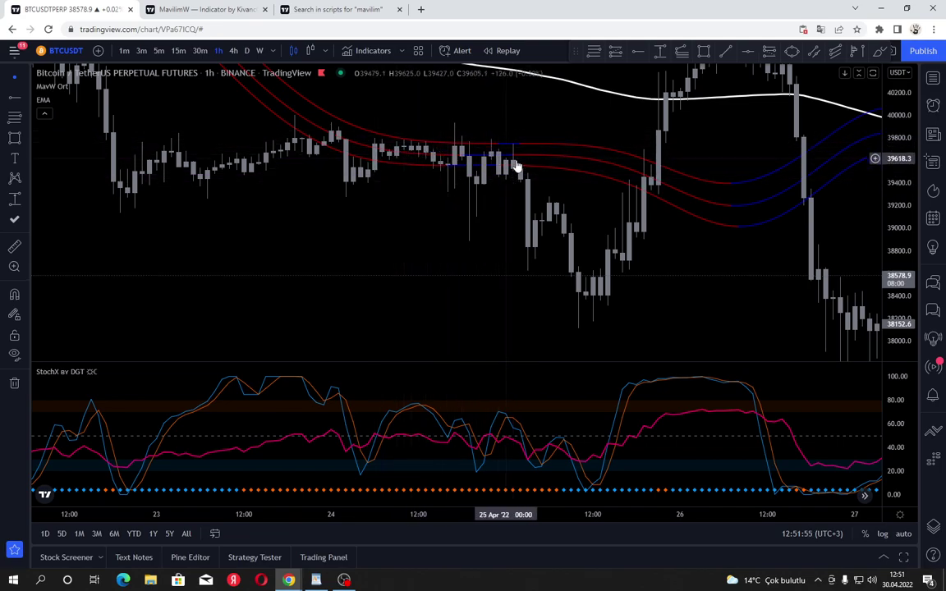
{"action": "left_click_drag", "start_coordinate": [549, 195], "coordinate": [444, 200]}
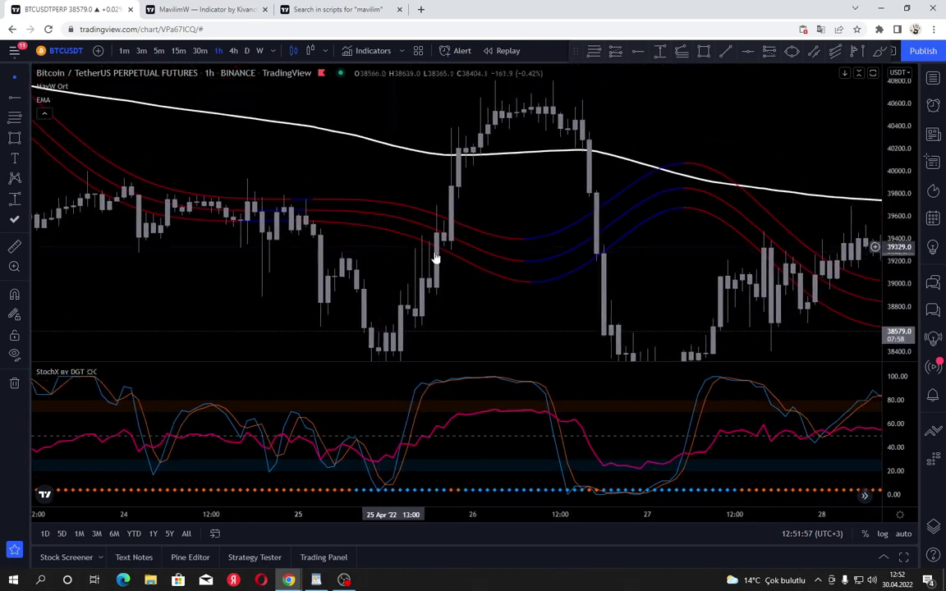
{"action": "scroll", "coordinate": [764, 228], "scroll_direction": "down", "scroll_amount": 3}
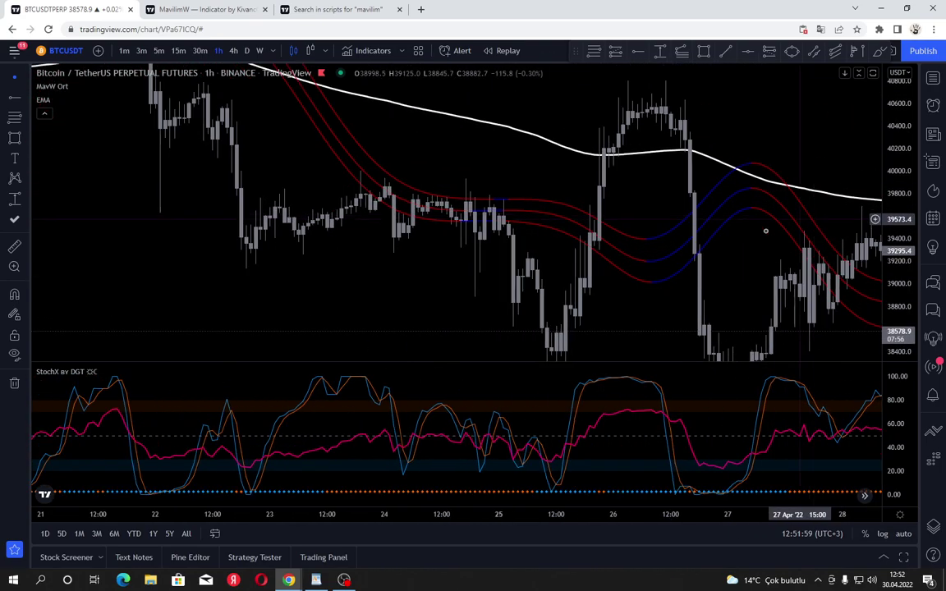
{"action": "scroll", "coordinate": [733, 294], "scroll_direction": "down", "scroll_amount": 4}
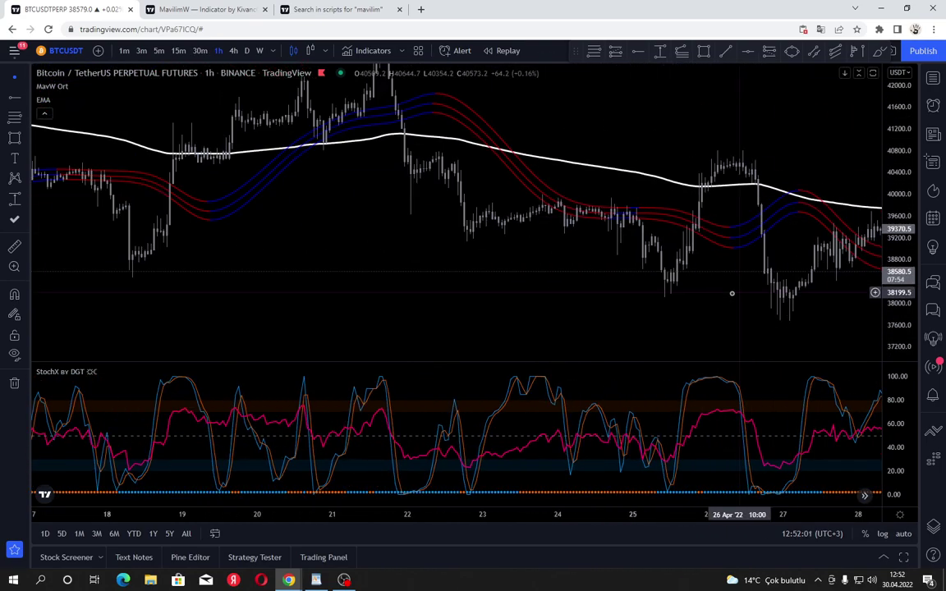
Step: Examine how price, the MavW Ort bands, the EMA and StochX line up on the 1-hour chart through earlier April swings
{"action": "left_click_drag", "start_coordinate": [732, 294], "coordinate": [465, 239]}
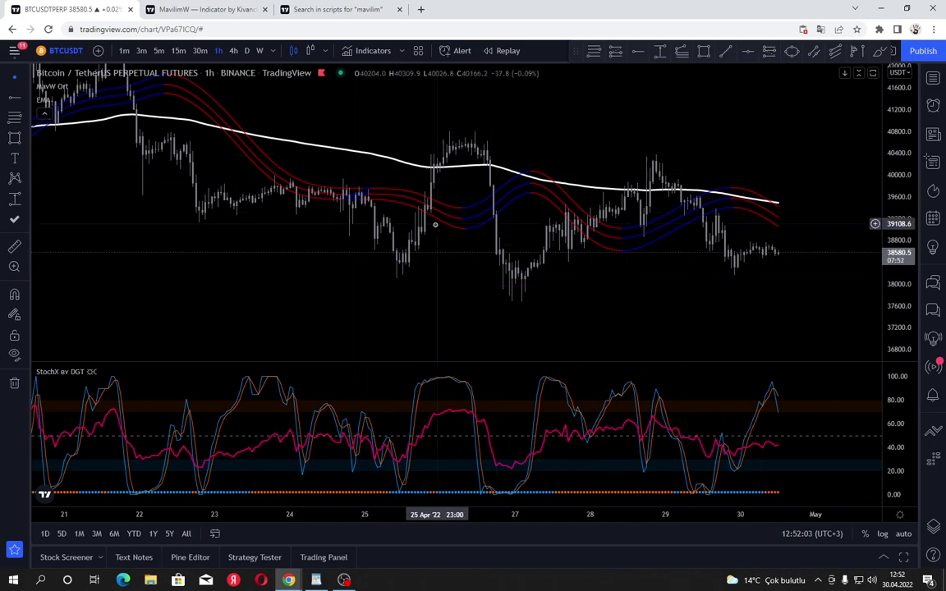
{"action": "scroll", "coordinate": [392, 218], "scroll_direction": "down", "scroll_amount": 2}
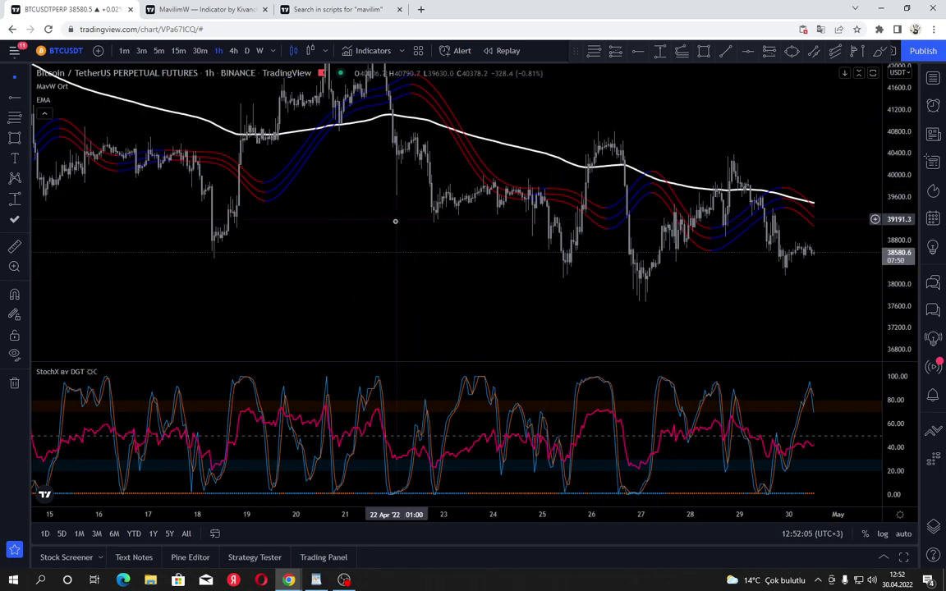
{"action": "left_click_drag", "start_coordinate": [393, 218], "coordinate": [664, 319]}
{"action": "scroll", "coordinate": [677, 276], "scroll_direction": "up", "scroll_amount": 4}
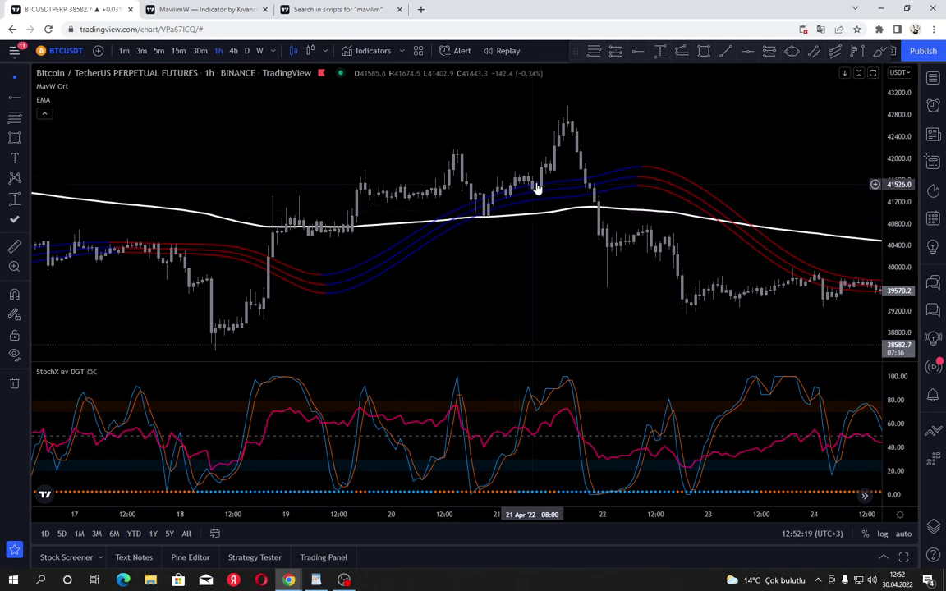
{"action": "scroll", "coordinate": [526, 135], "scroll_direction": "down", "scroll_amount": 3}
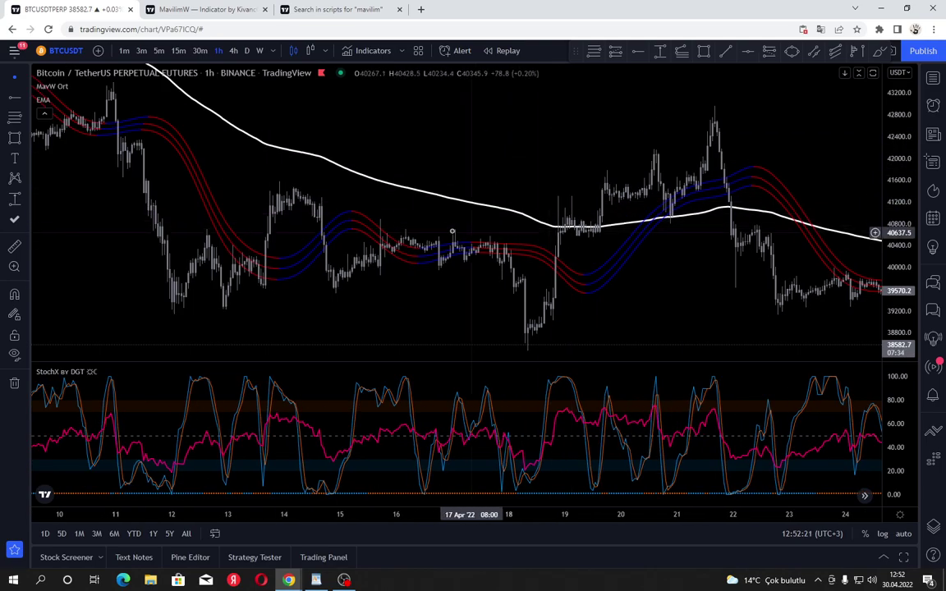
{"action": "left_click_drag", "start_coordinate": [310, 190], "coordinate": [767, 343]}
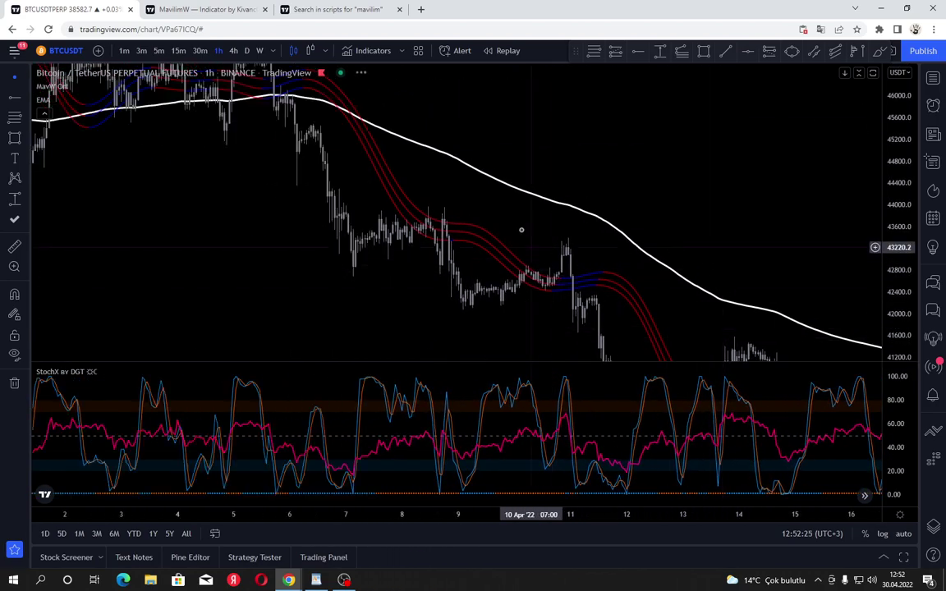
Step: Switch the chart to the daily timeframe and inspect the mid-June 2021 rally into the EMA and the lower MavW Ort band
{"action": "left_click", "coordinate": [246, 50]}
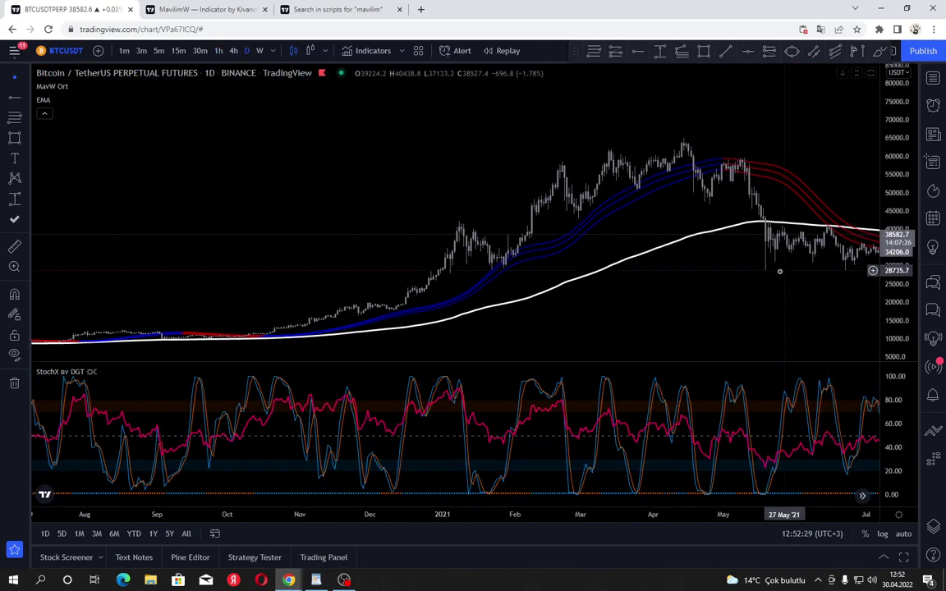
{"action": "scroll", "coordinate": [765, 255], "scroll_direction": "down", "scroll_amount": 4}
{"action": "scroll", "coordinate": [765, 255], "scroll_direction": "up", "scroll_amount": 4}
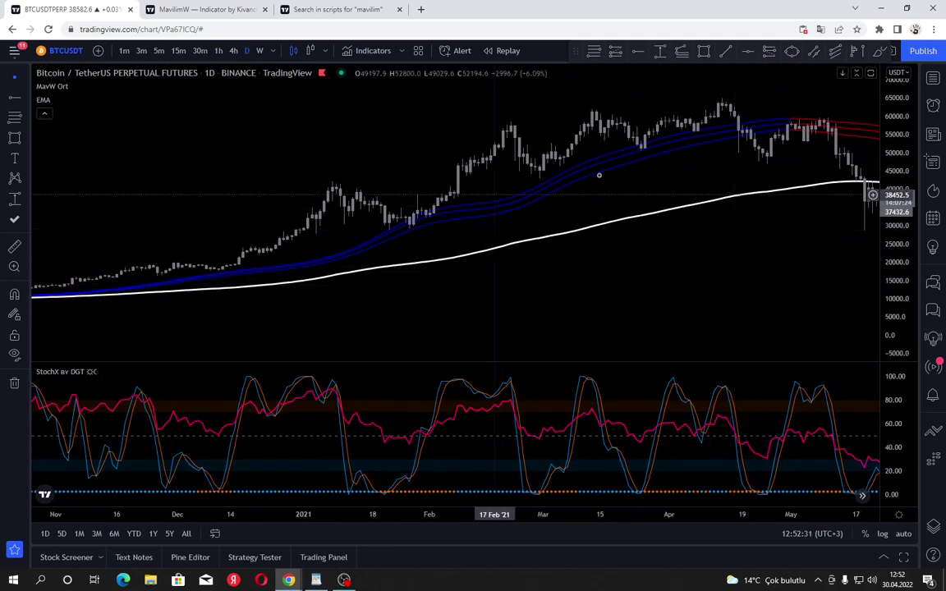
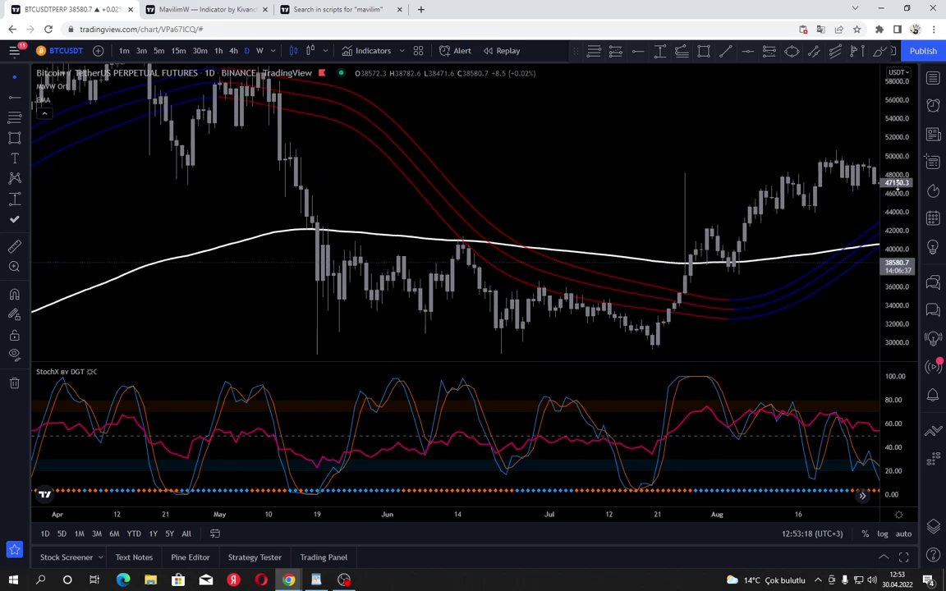
{"action": "left_click_drag", "start_coordinate": [552, 189], "coordinate": [663, 132]}
{"action": "scroll", "coordinate": [661, 152], "scroll_direction": "up", "scroll_amount": 3}
{"action": "left_click_drag", "start_coordinate": [457, 201], "coordinate": [364, 206]}
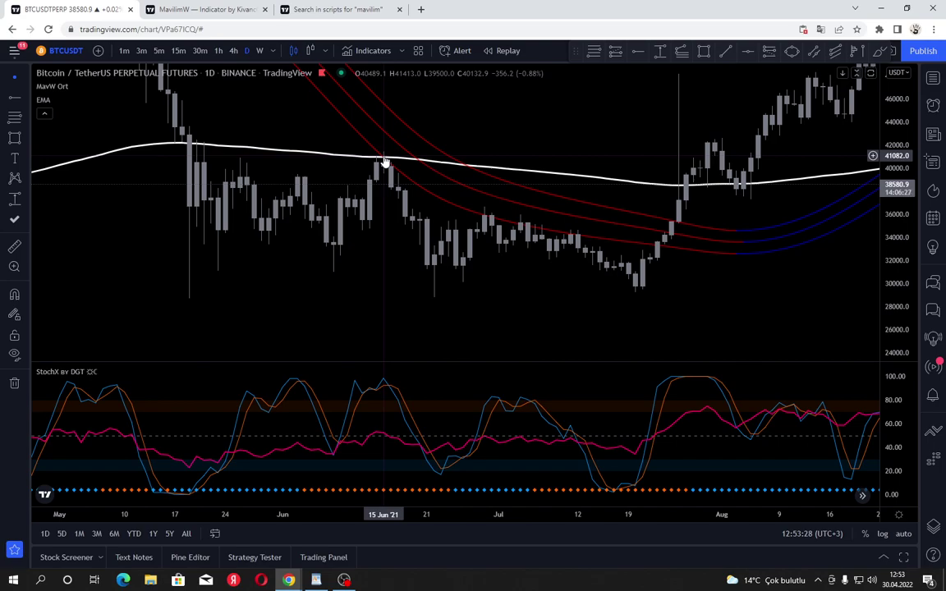
{"action": "scroll", "coordinate": [386, 170], "scroll_direction": "up", "scroll_amount": 2}
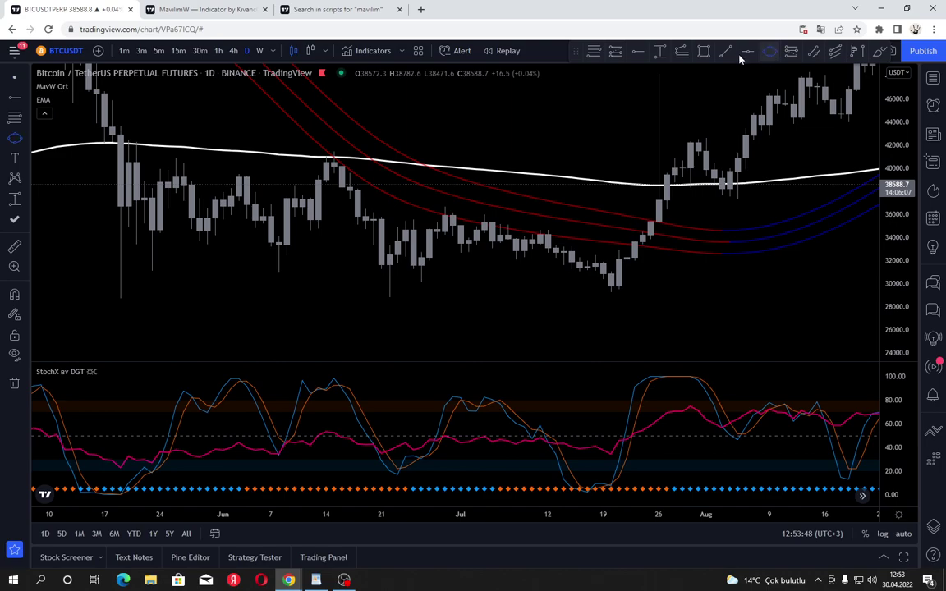
Step: Mark the 15 June 2021 peak at the EMA with an ellipse in a translucent white fill, and remove the drawing
{"action": "left_click", "coordinate": [310, 166]}
{"action": "left_click", "coordinate": [359, 170]}
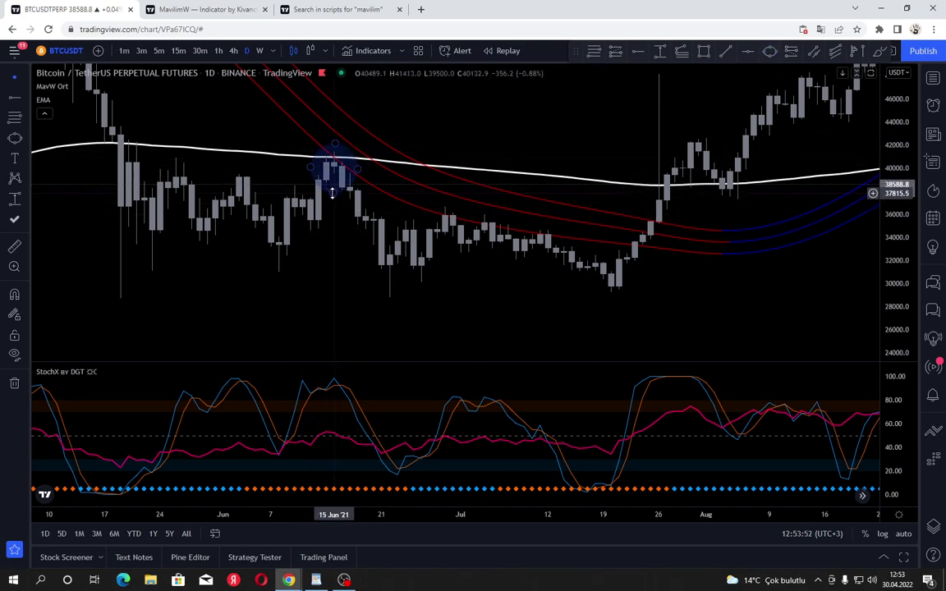
{"action": "left_click", "coordinate": [543, 82]}
{"action": "left_click", "coordinate": [542, 105]}
{"action": "left_click", "coordinate": [372, 116]}
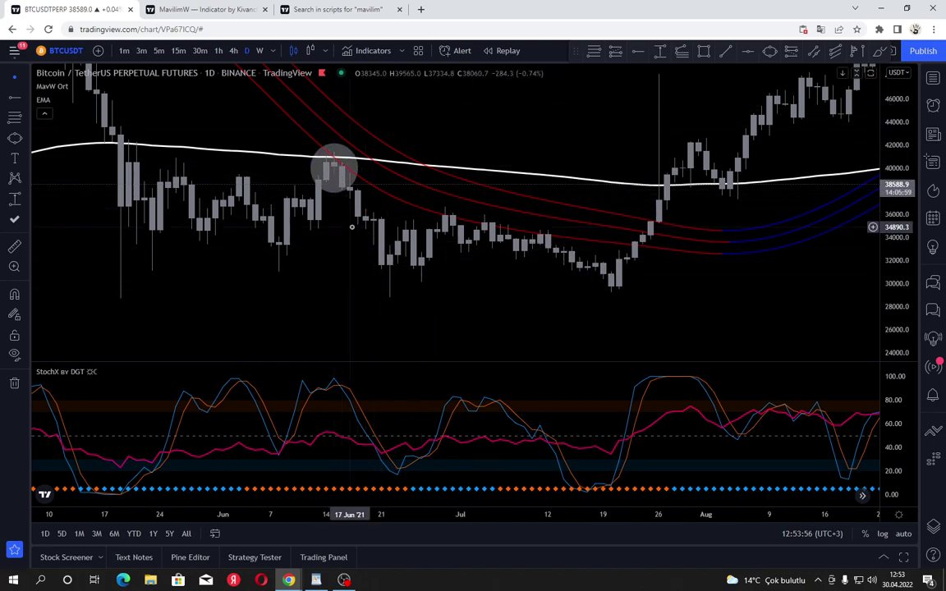
{"action": "left_click", "coordinate": [16, 383]}
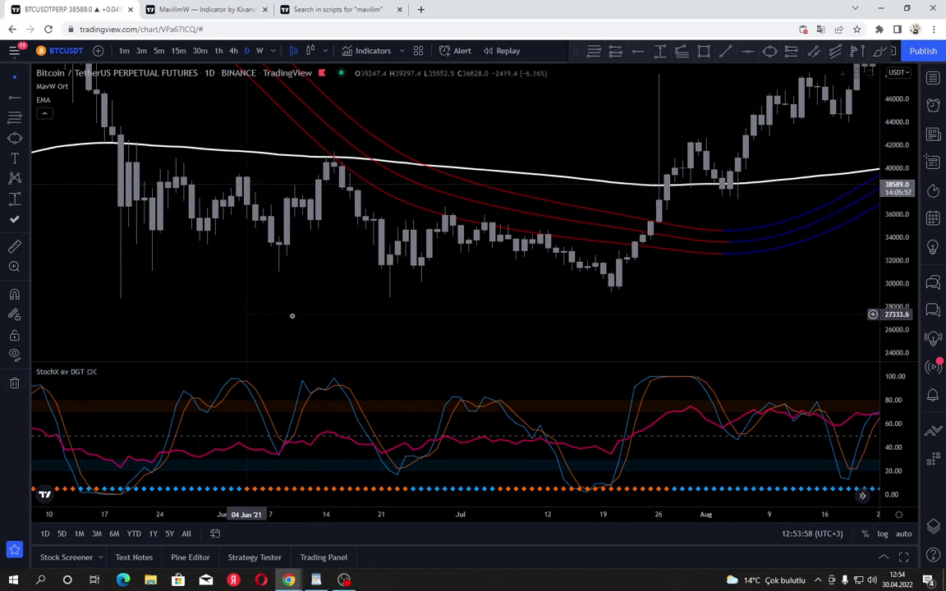
Step: Examine daily price moves around the MavW Ort bands and EMA, with StochX turns, from August 2021 to April 2022
{"action": "left_click_drag", "start_coordinate": [509, 298], "coordinate": [329, 291]}
{"action": "scroll", "coordinate": [739, 257], "scroll_direction": "down", "scroll_amount": 3}
{"action": "left_click_drag", "start_coordinate": [739, 257], "coordinate": [415, 352]}
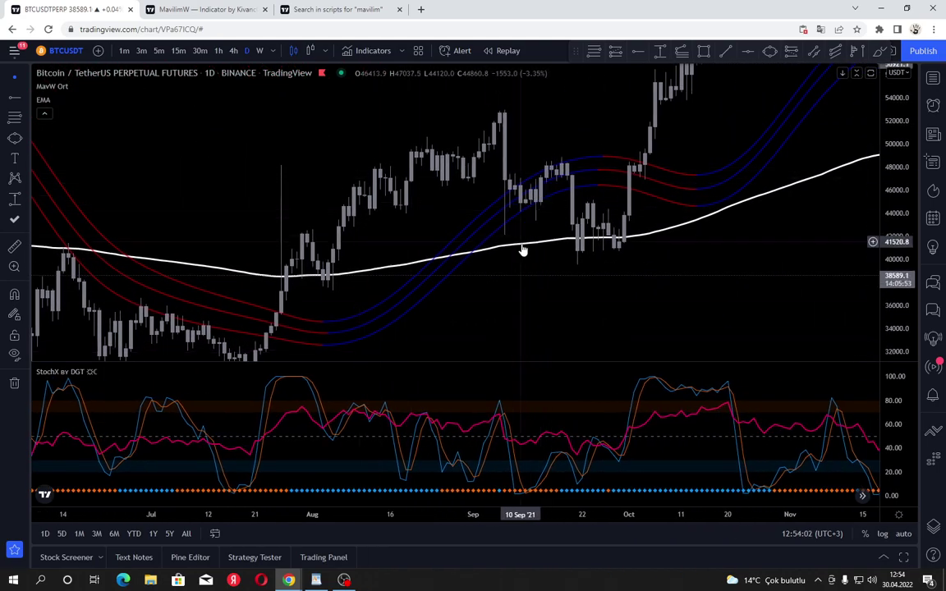
{"action": "left_click_drag", "start_coordinate": [567, 248], "coordinate": [564, 248]}
{"action": "scroll", "coordinate": [526, 209], "scroll_direction": "up", "scroll_amount": 2}
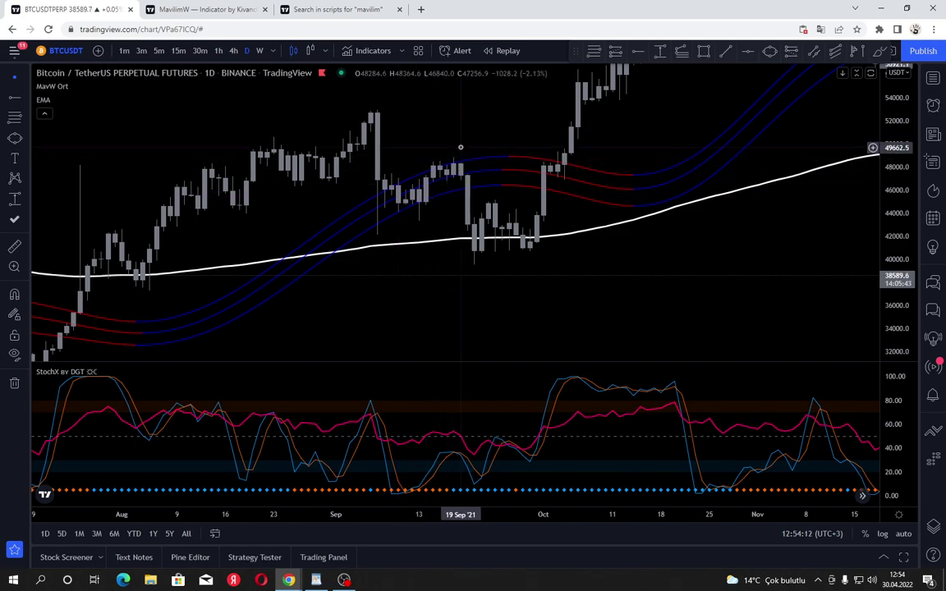
{"action": "scroll", "coordinate": [493, 154], "scroll_direction": "down", "scroll_amount": 4}
{"action": "scroll", "coordinate": [552, 152], "scroll_direction": "up", "scroll_amount": 3}
{"action": "left_click_drag", "start_coordinate": [569, 143], "coordinate": [386, 257]}
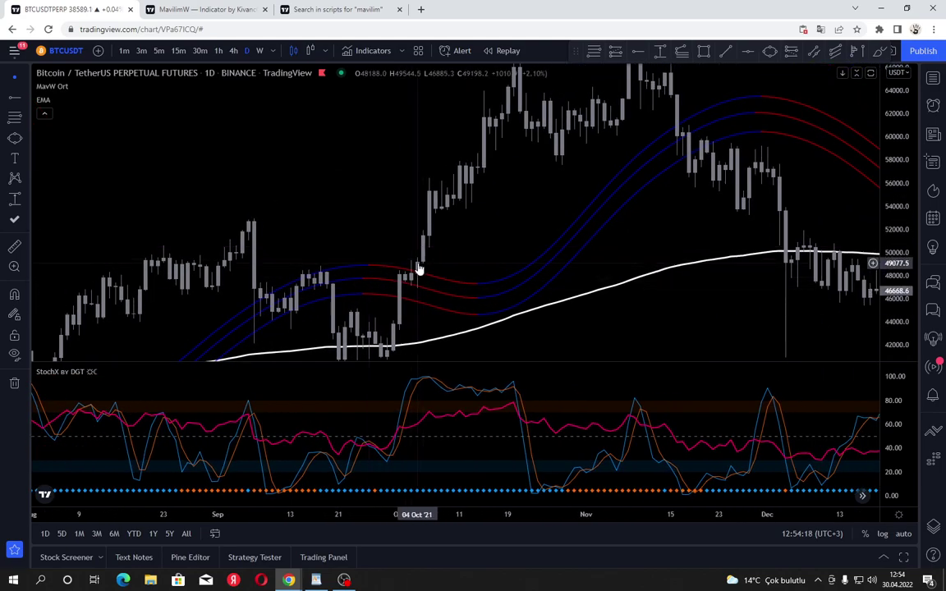
{"action": "left_click_drag", "start_coordinate": [501, 233], "coordinate": [461, 258]}
{"action": "scroll", "coordinate": [470, 136], "scroll_direction": "down", "scroll_amount": 4}
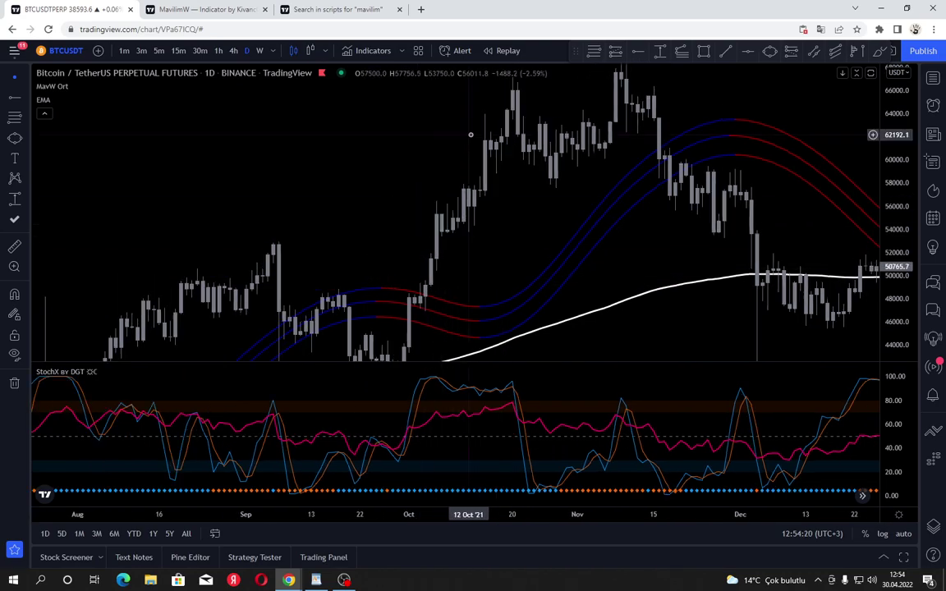
{"action": "left_click_drag", "start_coordinate": [641, 195], "coordinate": [371, 105]}
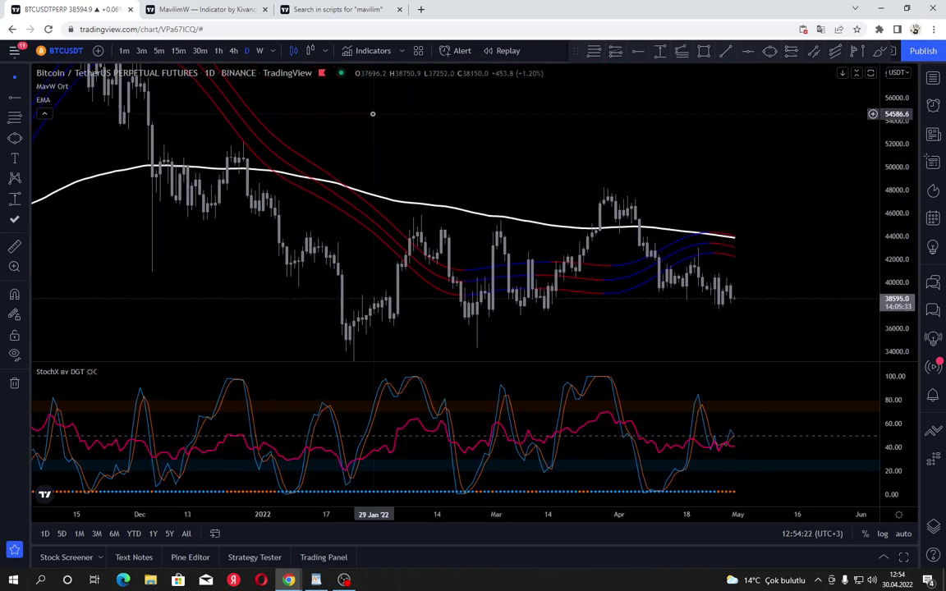
{"action": "left_click_drag", "start_coordinate": [372, 114], "coordinate": [93, 71]}
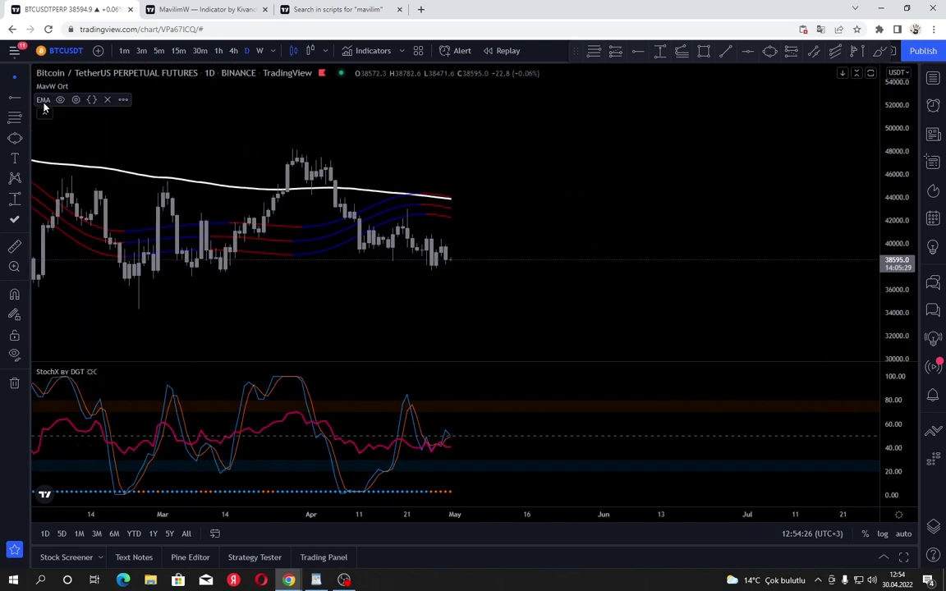
Step: Review the input settings of the MavW Ort indicator, including the MavilimW option and both moving average lengths, and close them without changes
{"action": "left_click", "coordinate": [94, 86]}
{"action": "left_click", "coordinate": [389, 95]}
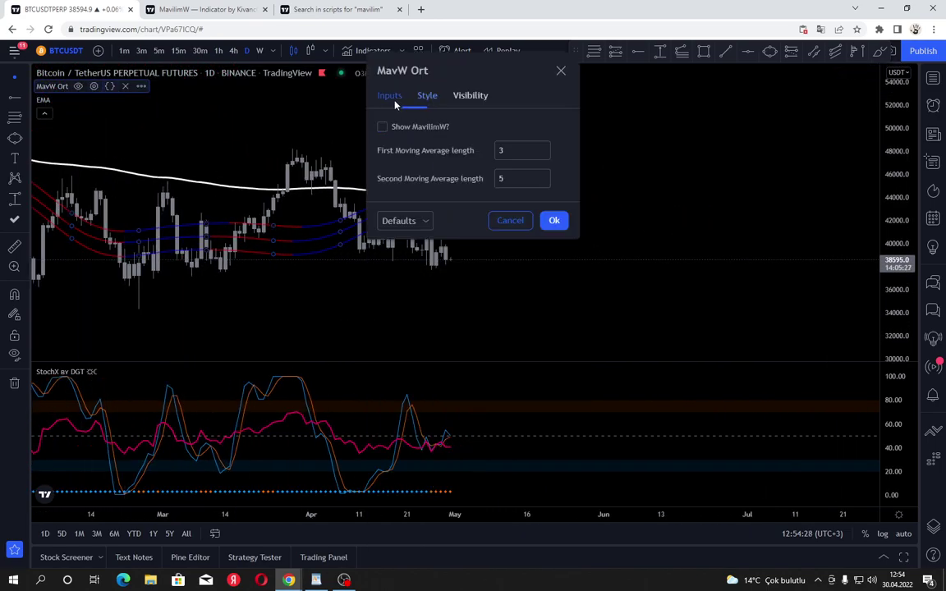
{"action": "left_click_drag", "start_coordinate": [446, 79], "coordinate": [592, 82]}
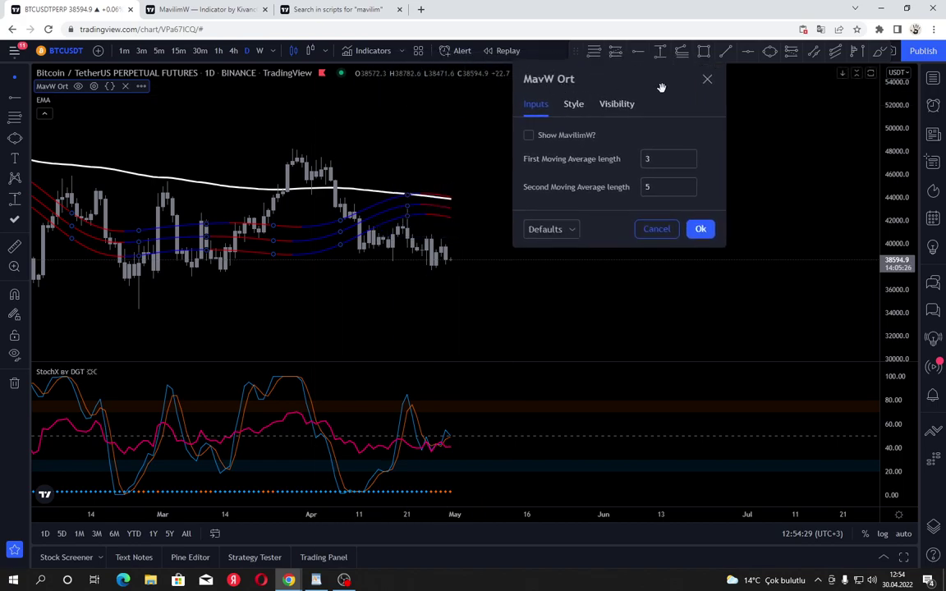
{"action": "left_click", "coordinate": [708, 80]}
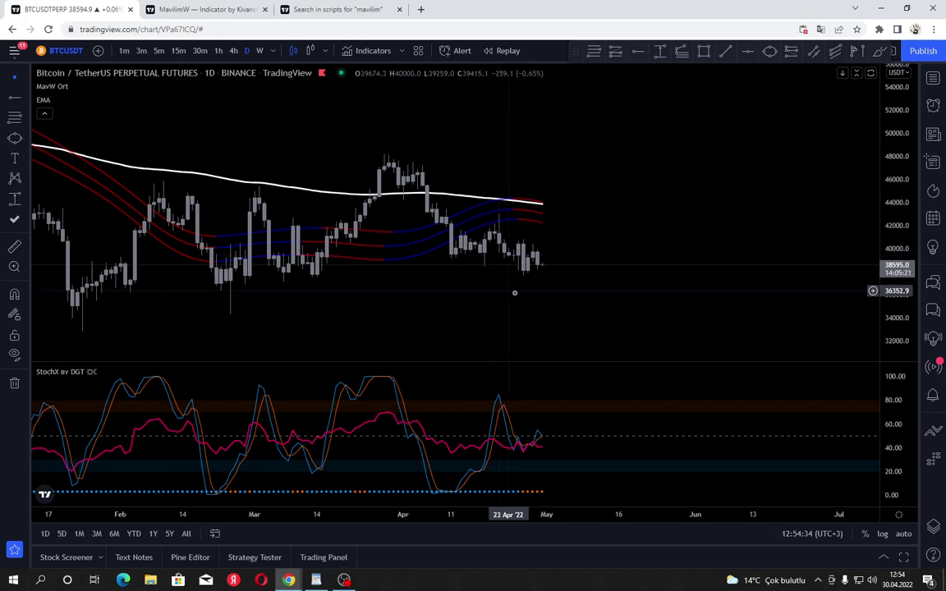
Step: Draw a flat ellipse over the late-April 2022 daily peak where price meets the lower MavW Ort band
{"action": "scroll", "coordinate": [513, 292], "scroll_direction": "up", "scroll_amount": 2}
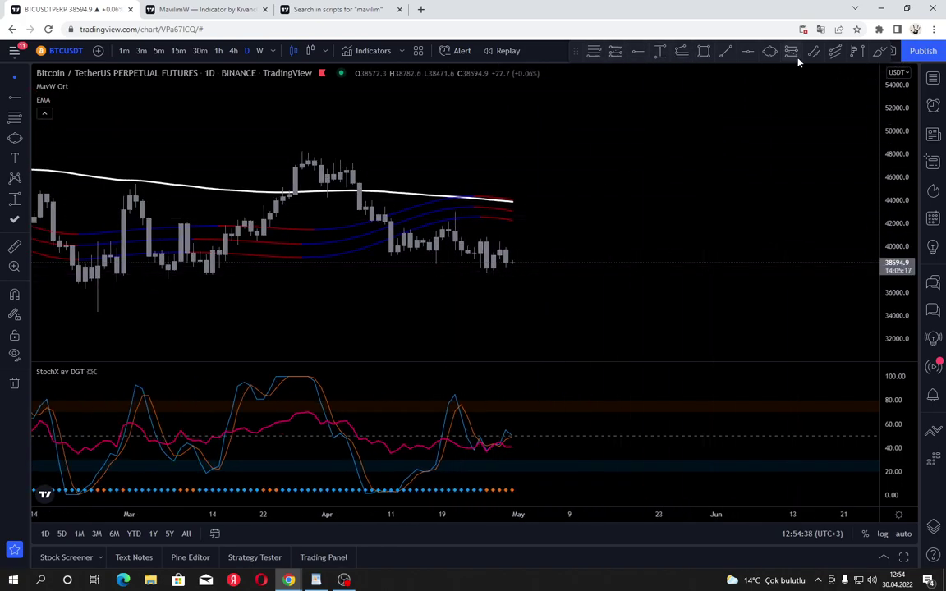
{"action": "left_click", "coordinate": [773, 55]}
{"action": "left_click", "coordinate": [437, 217]}
{"action": "left_click", "coordinate": [474, 217]}
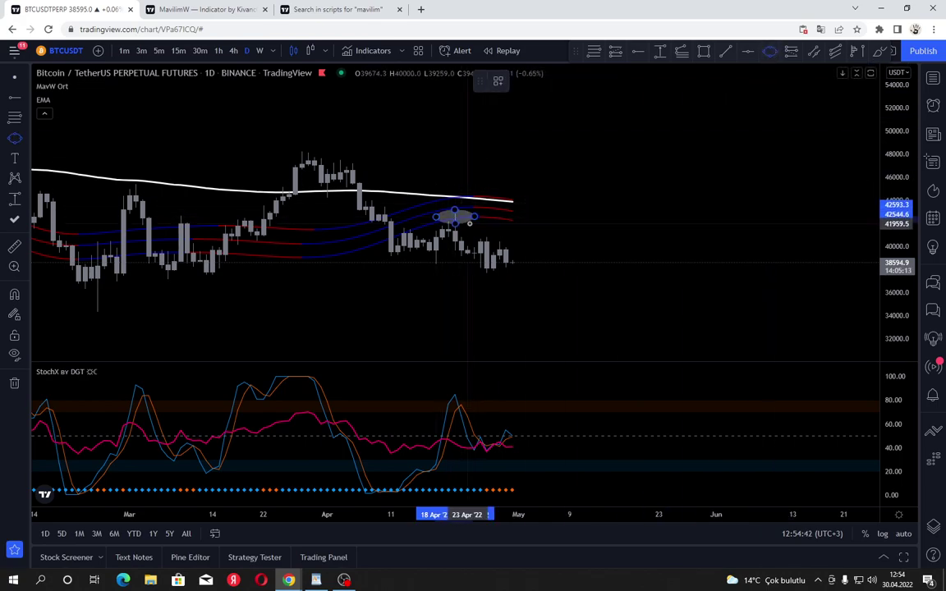
{"action": "left_click", "coordinate": [469, 224]}
{"action": "left_click", "coordinate": [494, 228]}
Step: Switch the chart to the 1-hour timeframe and inspect the ellipse-marked April peak and the following decline against the MavW Ort bands and EMA
{"action": "left_click", "coordinate": [220, 51]}
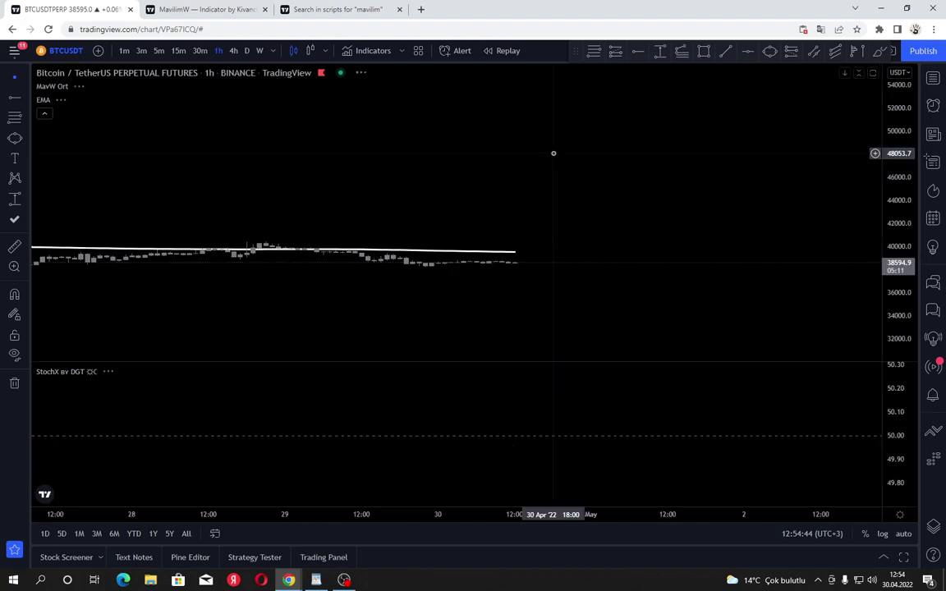
{"action": "scroll", "coordinate": [686, 279], "scroll_direction": "up", "scroll_amount": 3}
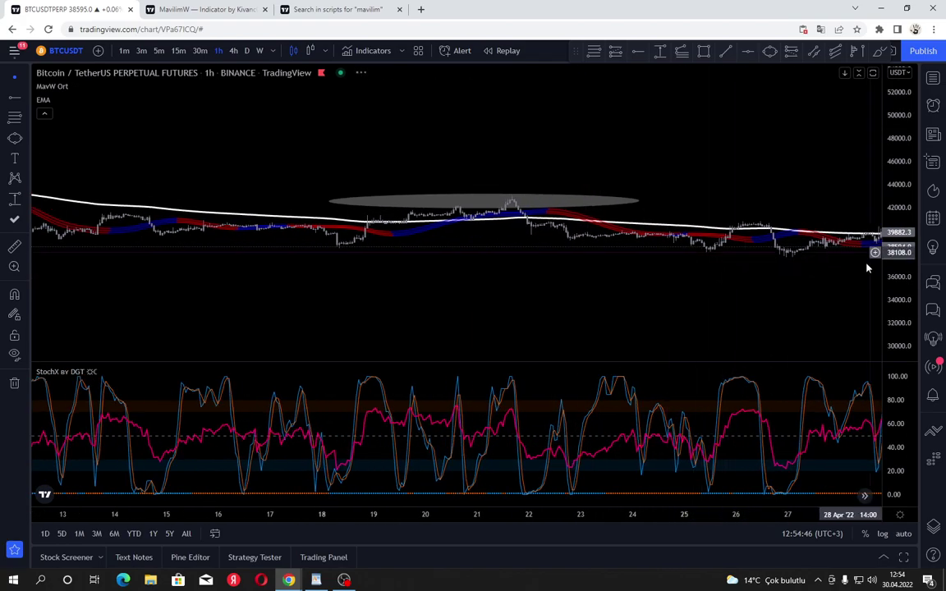
{"action": "left_click_drag", "start_coordinate": [897, 267], "coordinate": [922, 107]}
{"action": "left_click_drag", "start_coordinate": [521, 276], "coordinate": [823, 248]}
{"action": "left_click_drag", "start_coordinate": [715, 217], "coordinate": [559, 269]}
{"action": "scroll", "coordinate": [574, 263], "scroll_direction": "up", "scroll_amount": 3}
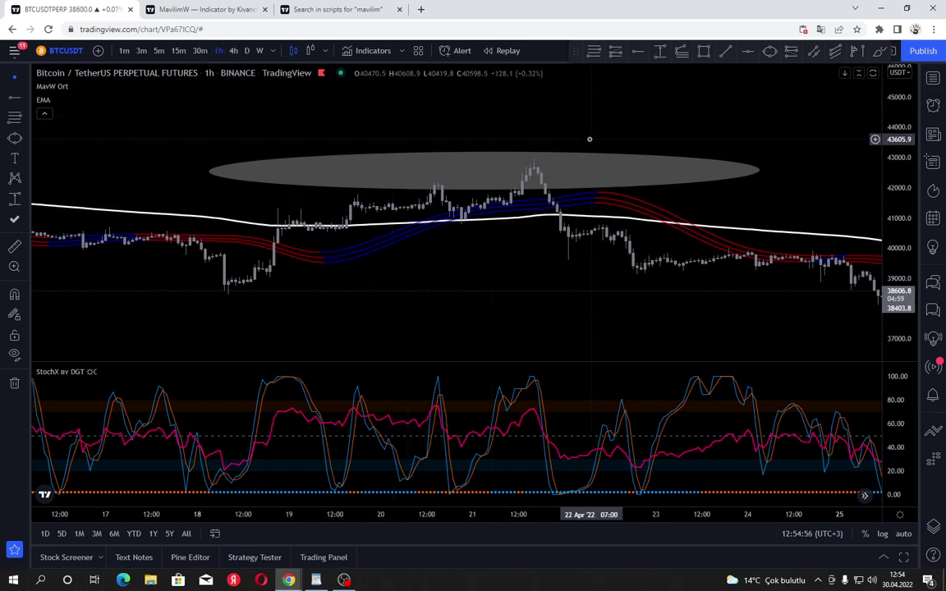
{"action": "left_click_drag", "start_coordinate": [534, 252], "coordinate": [325, 205]}
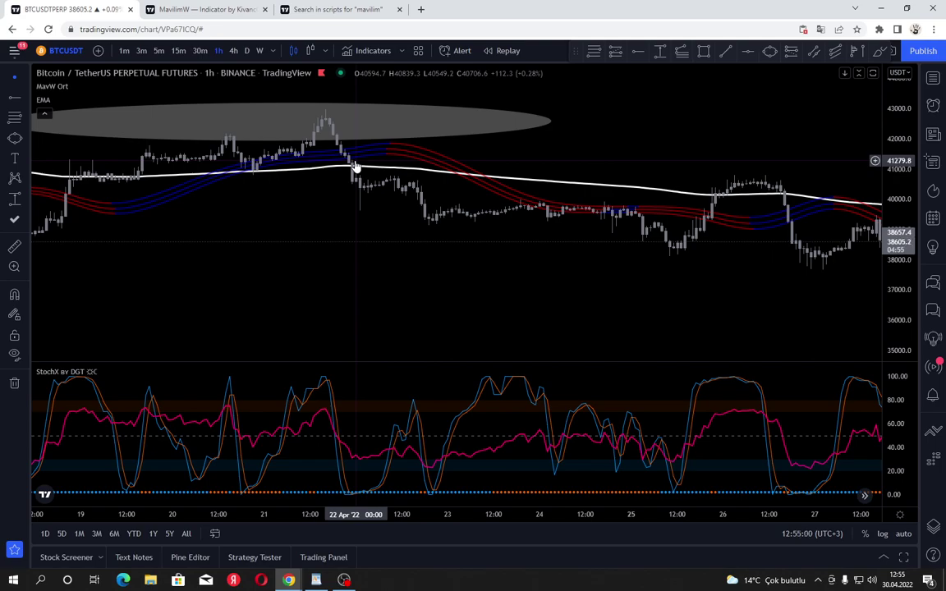
Step: Return the chart to the daily timeframe and examine the marked April 2022 peak against the MavW Ort bands, EMA and StochX
{"action": "left_click", "coordinate": [248, 50]}
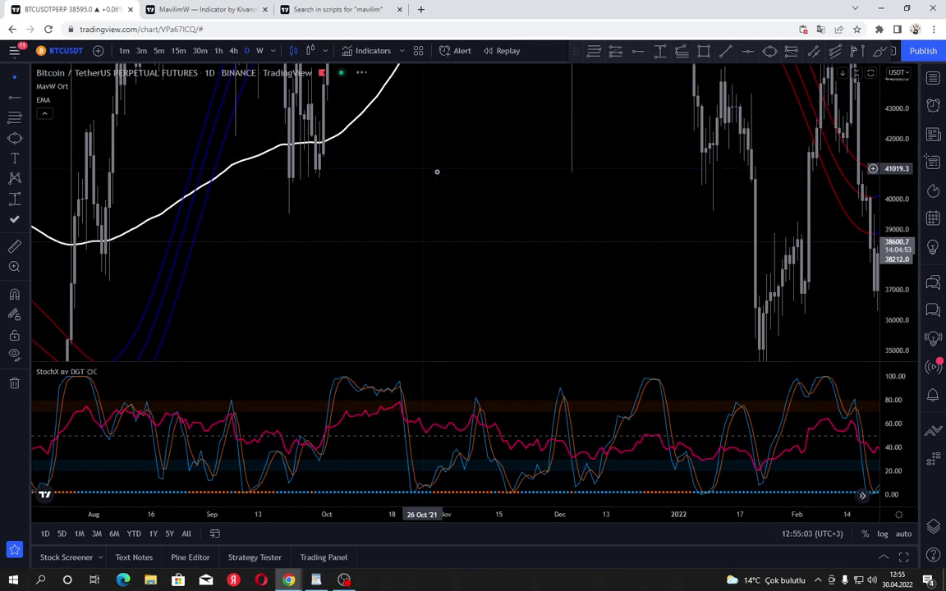
{"action": "left_click_drag", "start_coordinate": [501, 171], "coordinate": [188, 190]}
{"action": "left_click_drag", "start_coordinate": [682, 184], "coordinate": [382, 238]}
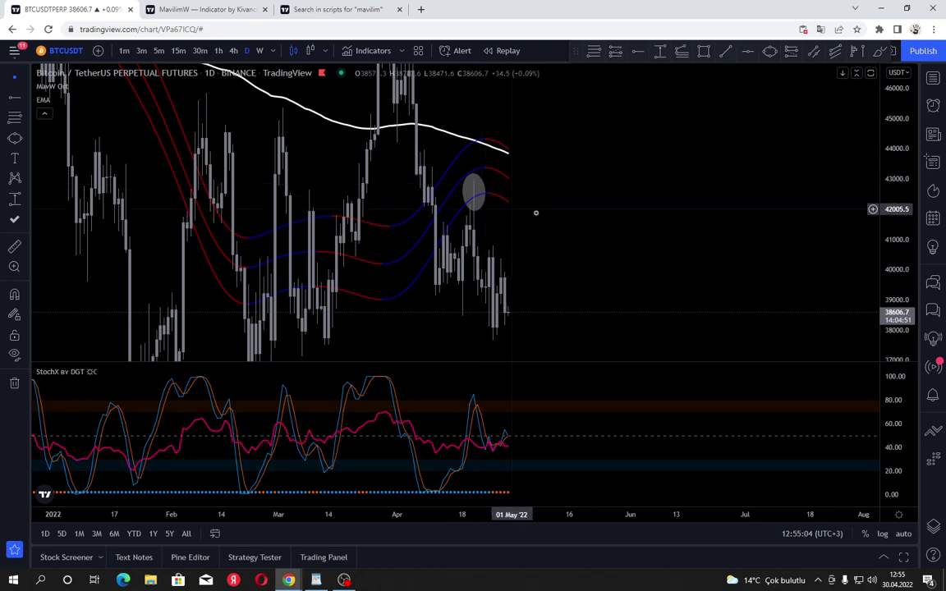
{"action": "left_click_drag", "start_coordinate": [588, 220], "coordinate": [790, 179]}
{"action": "scroll", "coordinate": [766, 192], "scroll_direction": "up", "scroll_amount": 5}
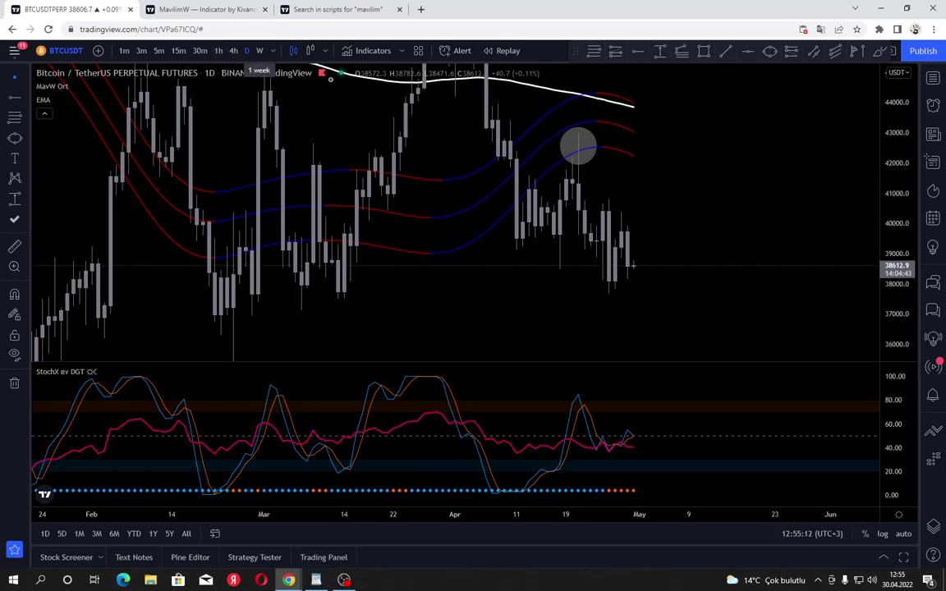
{"action": "scroll", "coordinate": [507, 165], "scroll_direction": "down", "scroll_amount": 2}
{"action": "left_click_drag", "start_coordinate": [897, 174], "coordinate": [889, 328]}
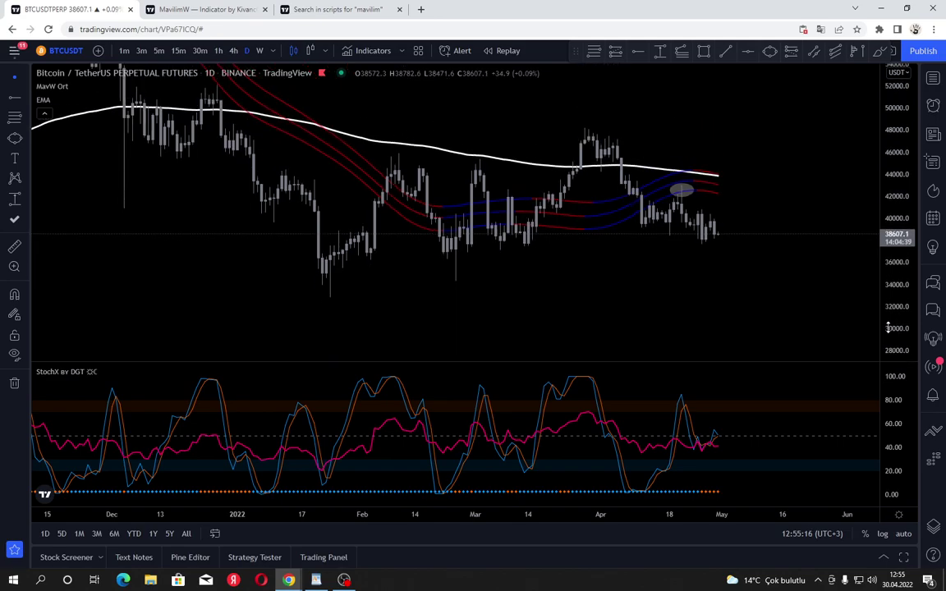